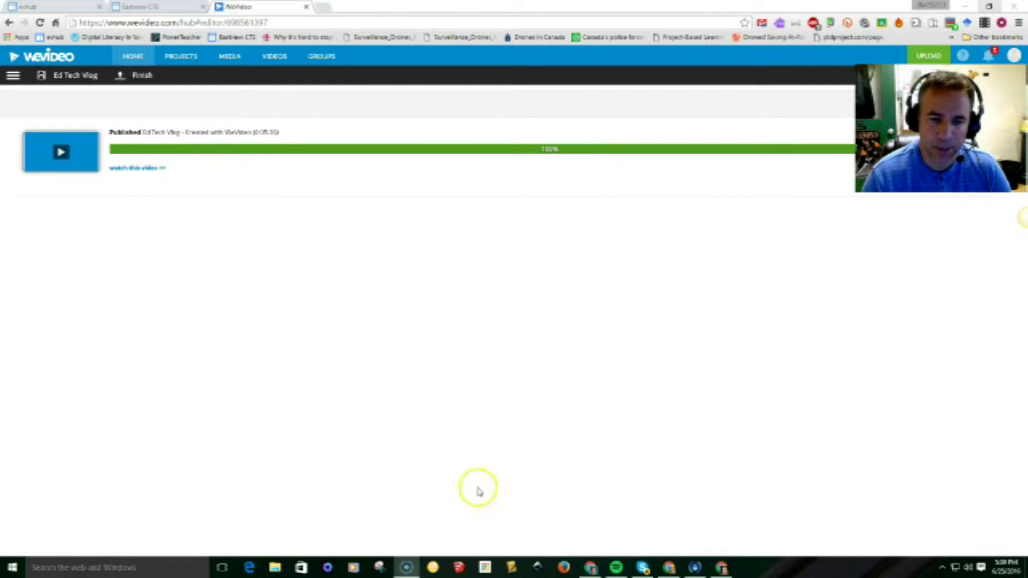
Launch SketchUp Make and start a new model from the default template
left_click(459, 567)
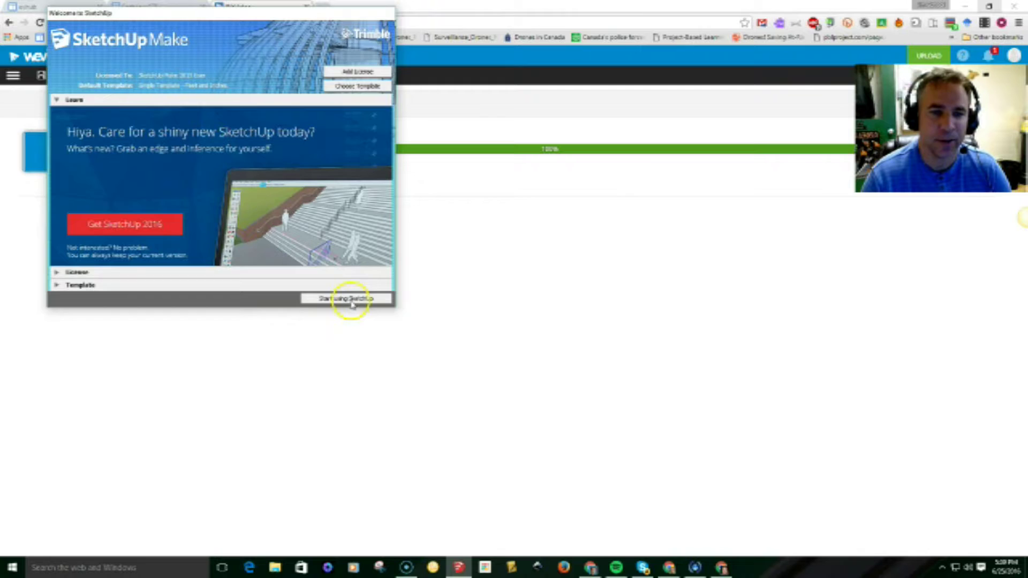
left_click(352, 301)
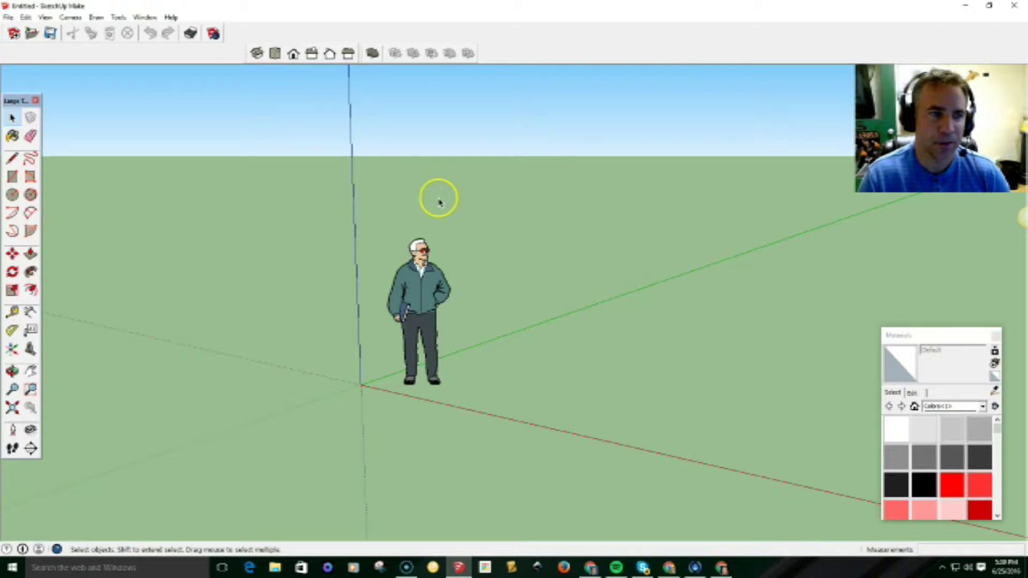
Make sure the Large Tool Set toolbar is enabled and reposition its palette and the floating Materials window
mouse_move(19, 101)
left_mouse_down()
mouse_move(40, 103)
mouse_move(16, 106)
left_mouse_up()
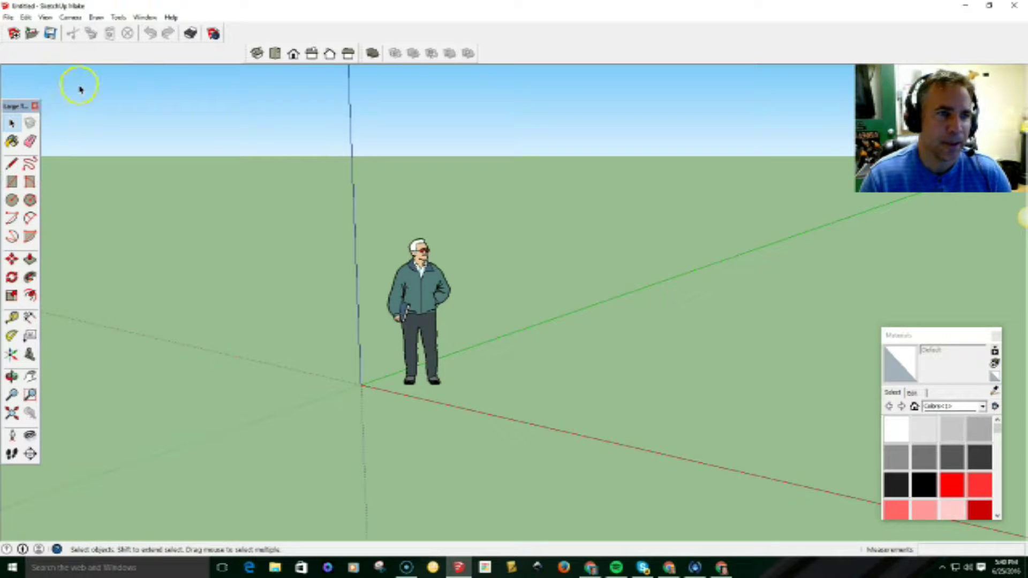
left_click(47, 18)
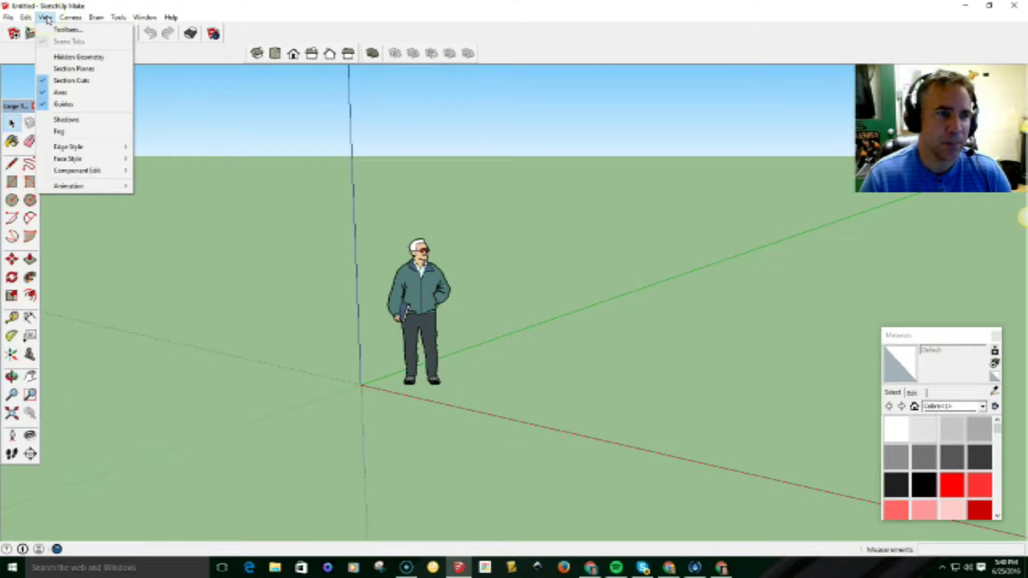
left_click(57, 31)
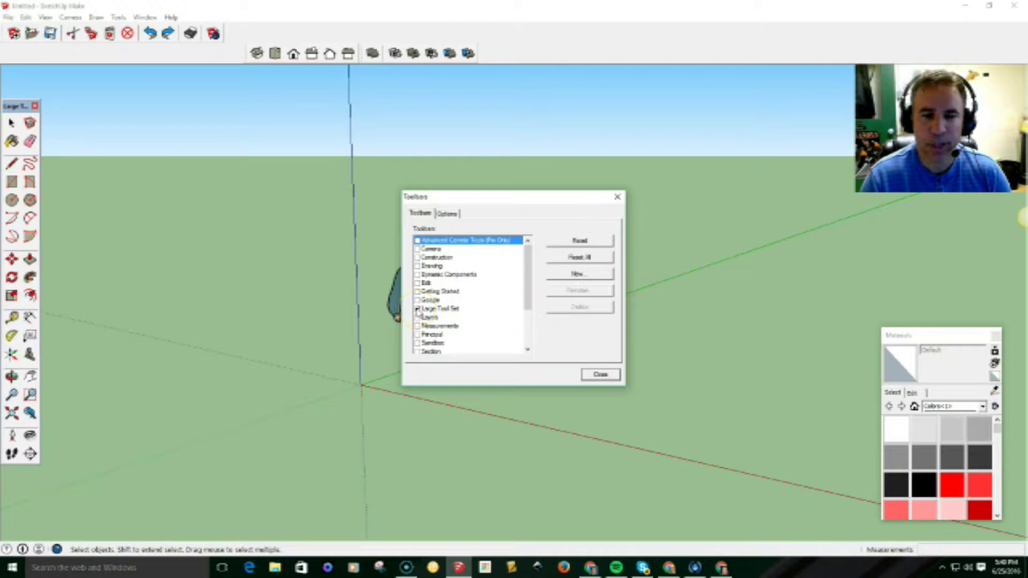
left_click(600, 375)
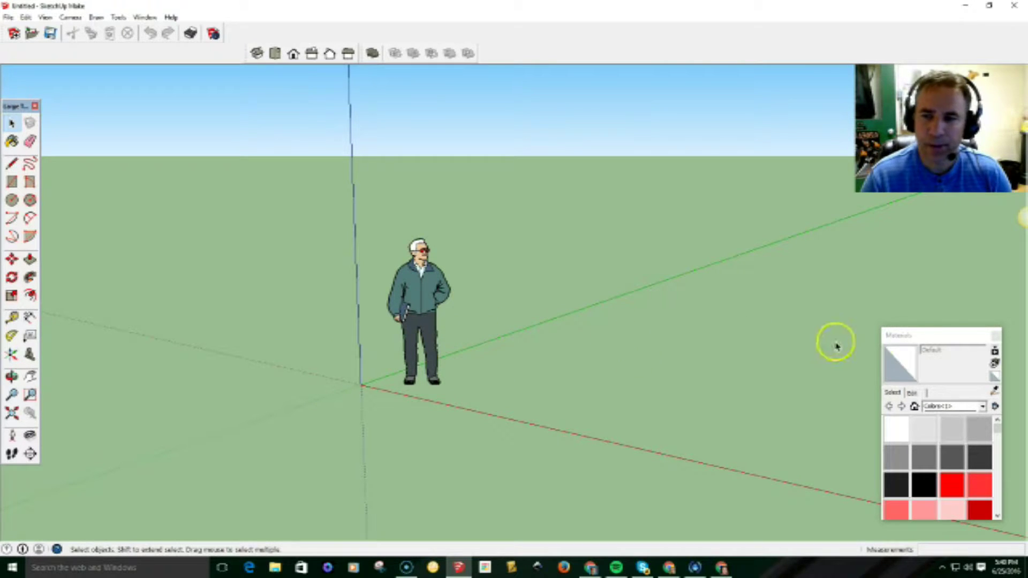
left_click_drag(940, 337, 956, 359)
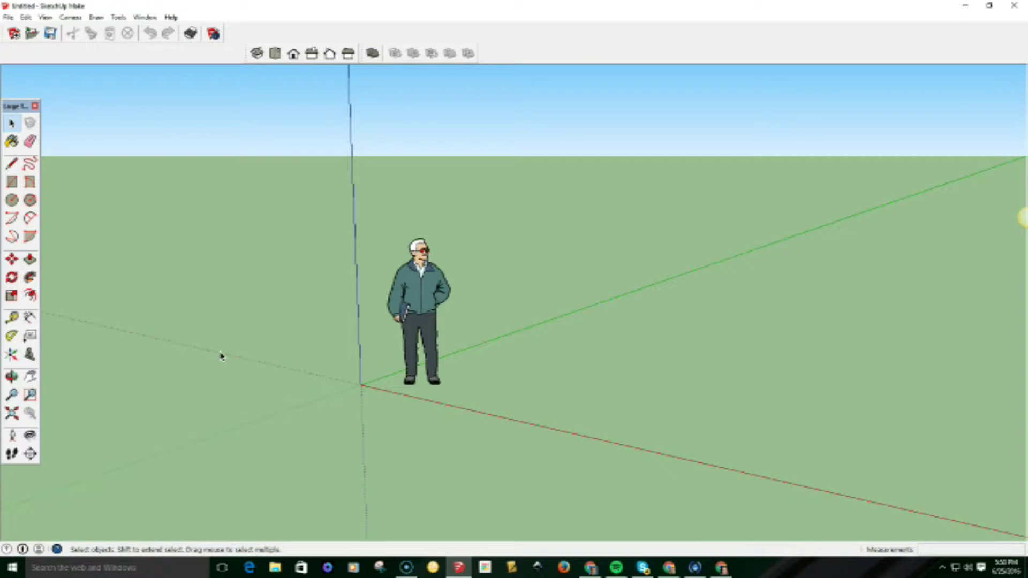
Draw a ground rectangle about 20' by 15' beside the person figure and push/pull it up about 17' 6" into a building block
scroll(650, 395, "down", 3)
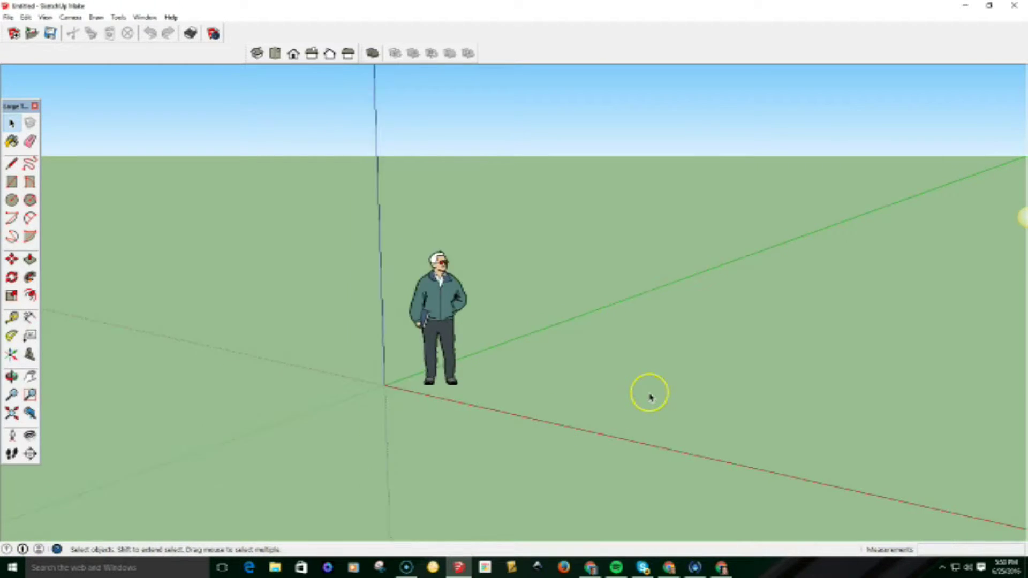
middle_click_drag(889, 433, 284, 400)
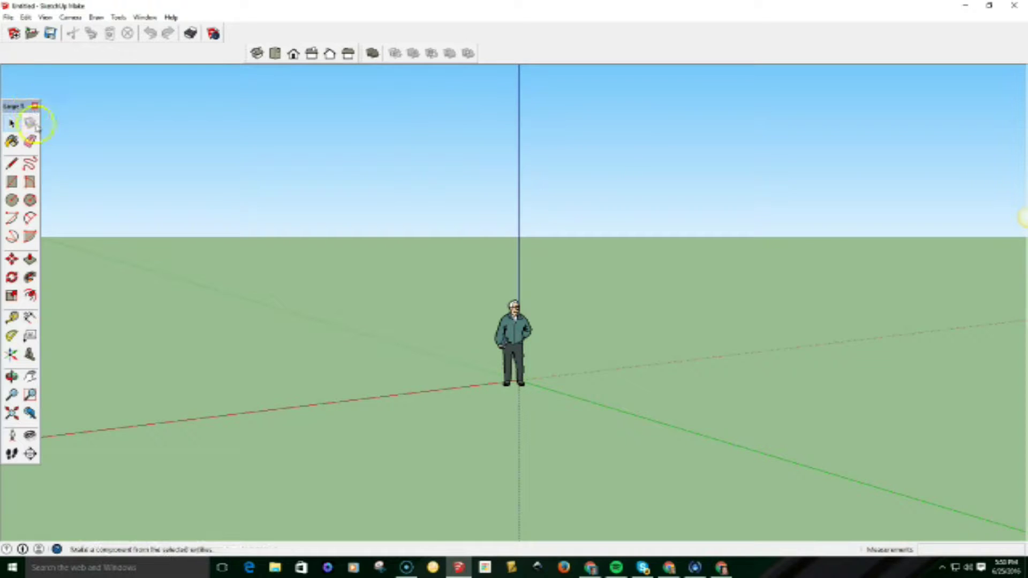
middle_click_drag(718, 350, 833, 403)
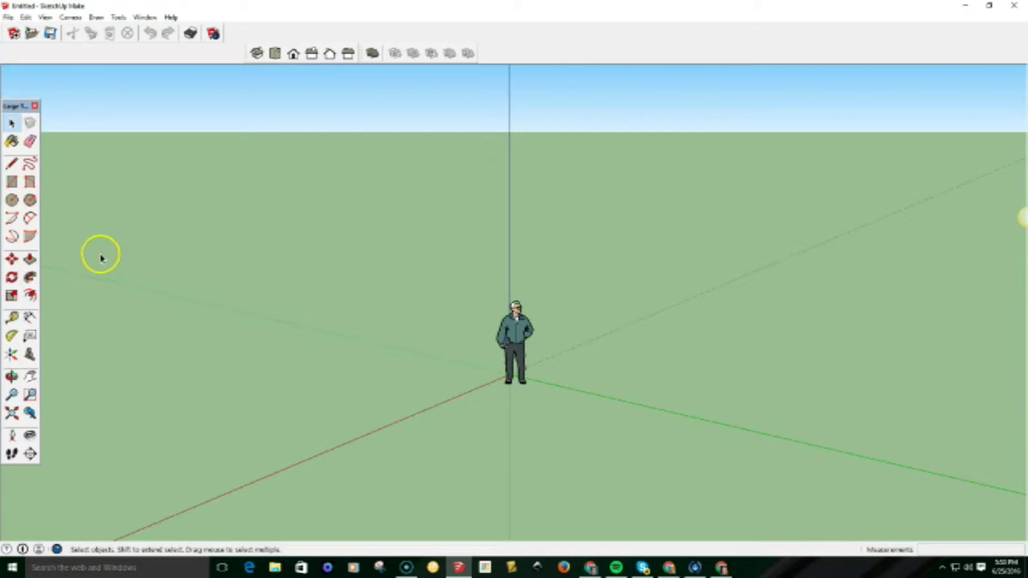
left_click(12, 182)
left_click(584, 345)
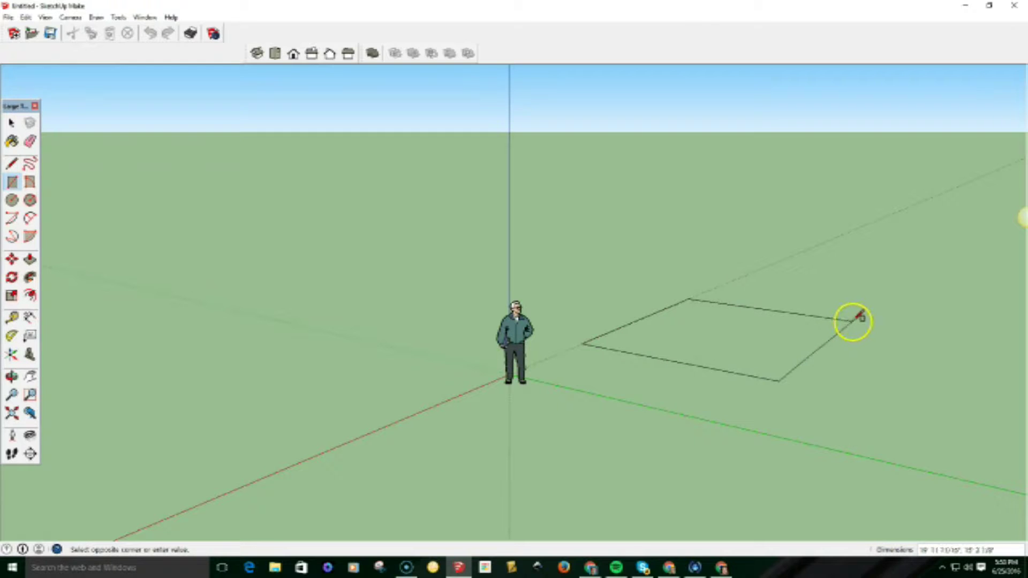
left_click(859, 316)
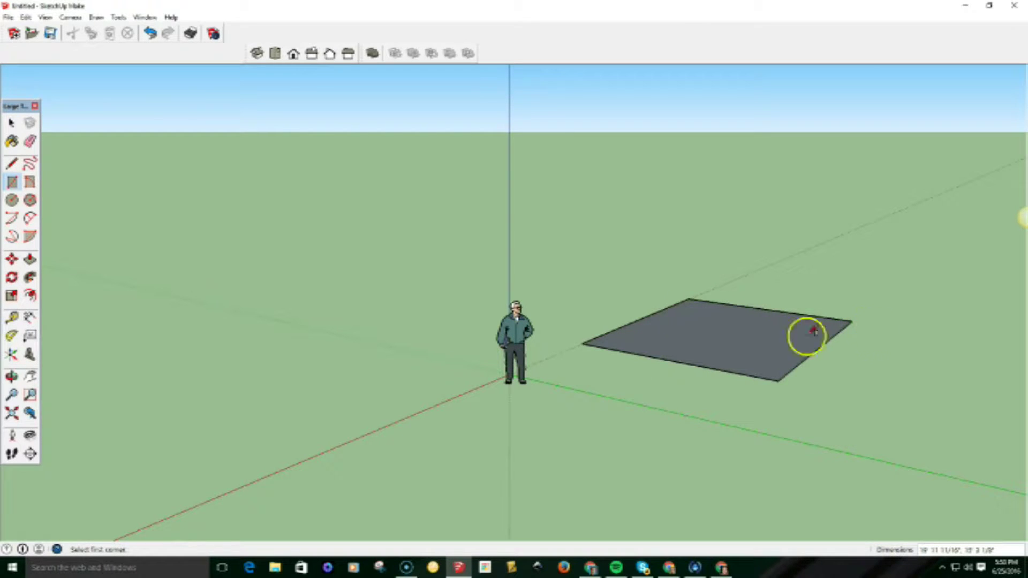
left_click(31, 260)
left_click_drag(739, 345, 739, 114)
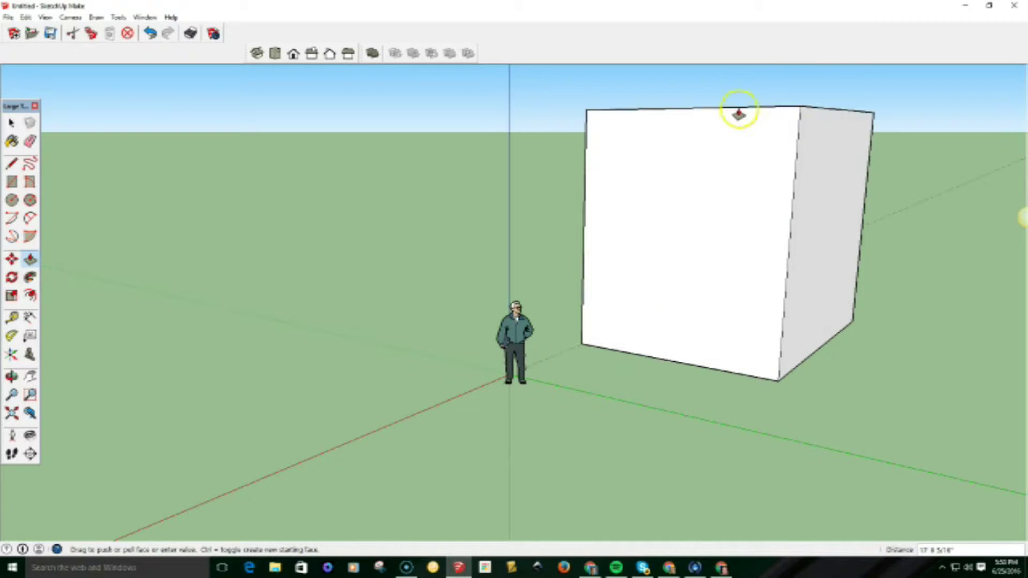
Draw a rectangle about 3' 4" by 3' near the edge of the building's roof and push/pull it up about 1' 10" as a chimney
middle_click_drag(874, 179, 883, 218)
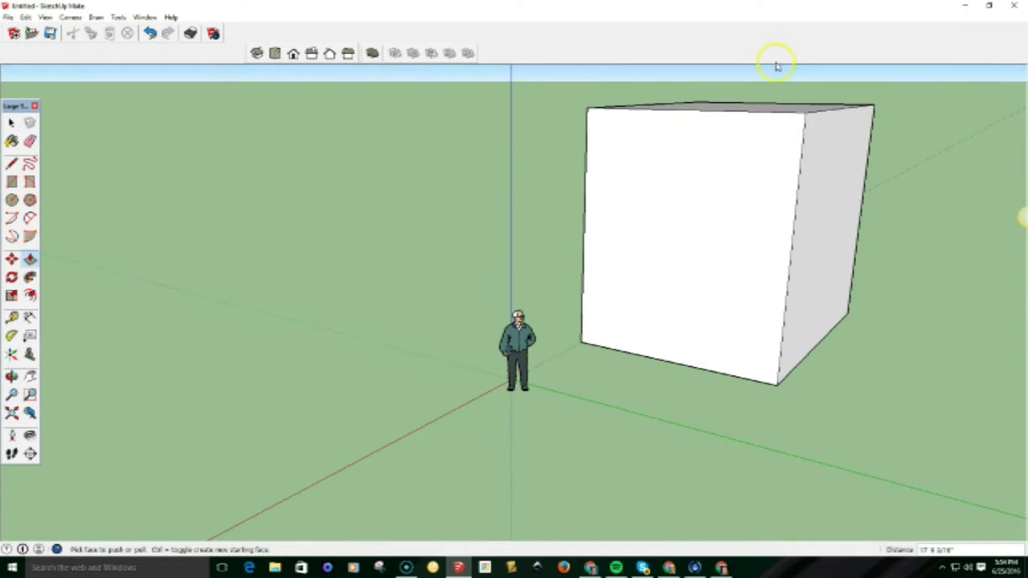
scroll(771, 75, "up", 3)
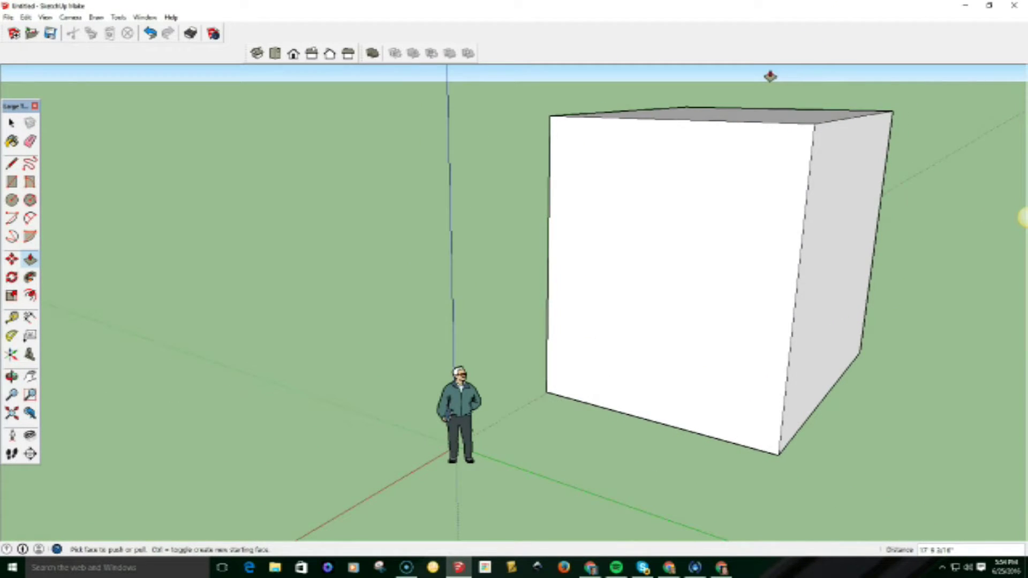
middle_click_drag(853, 246, 792, 353)
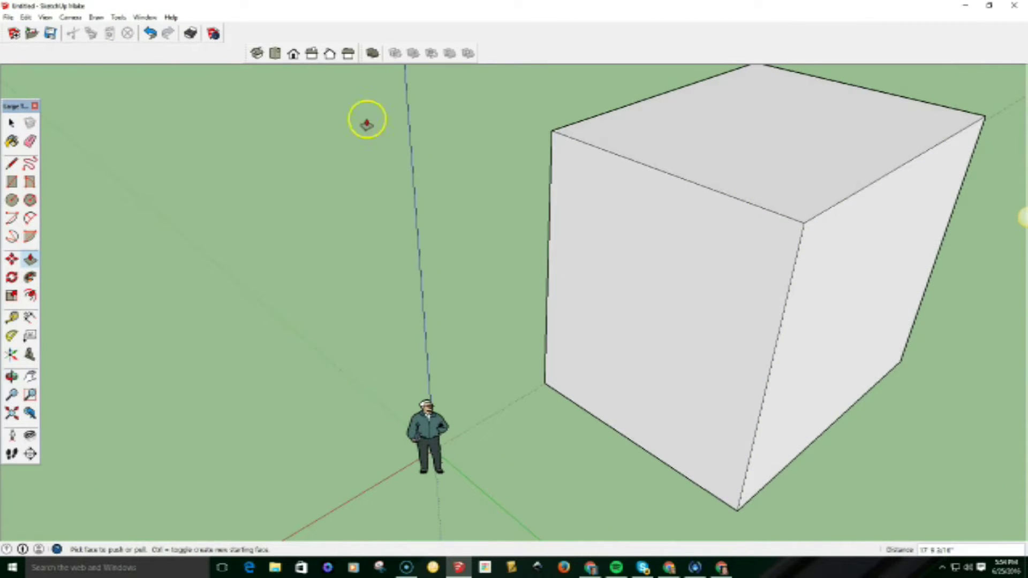
left_click(12, 183)
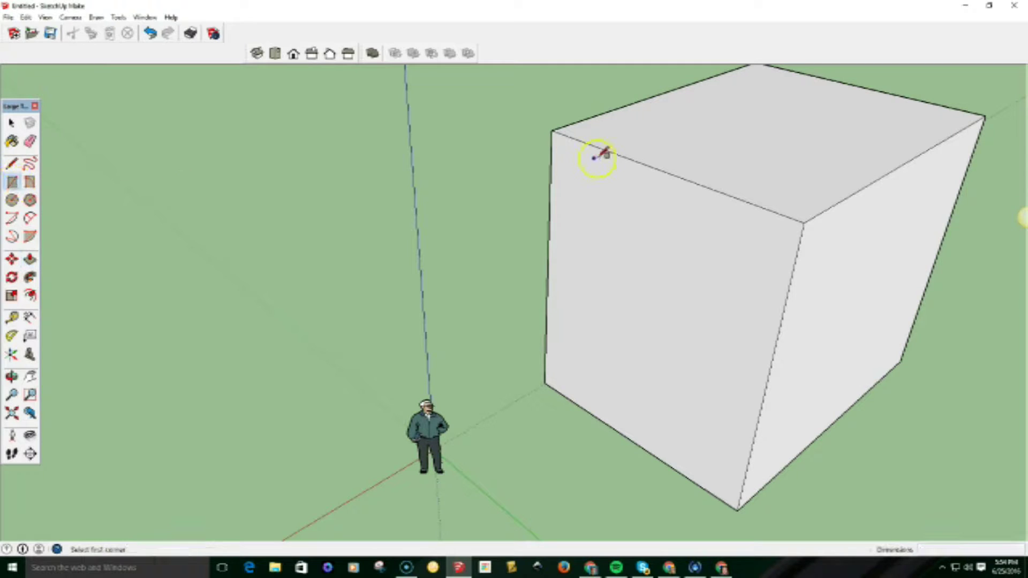
left_click(634, 124)
left_click(713, 127)
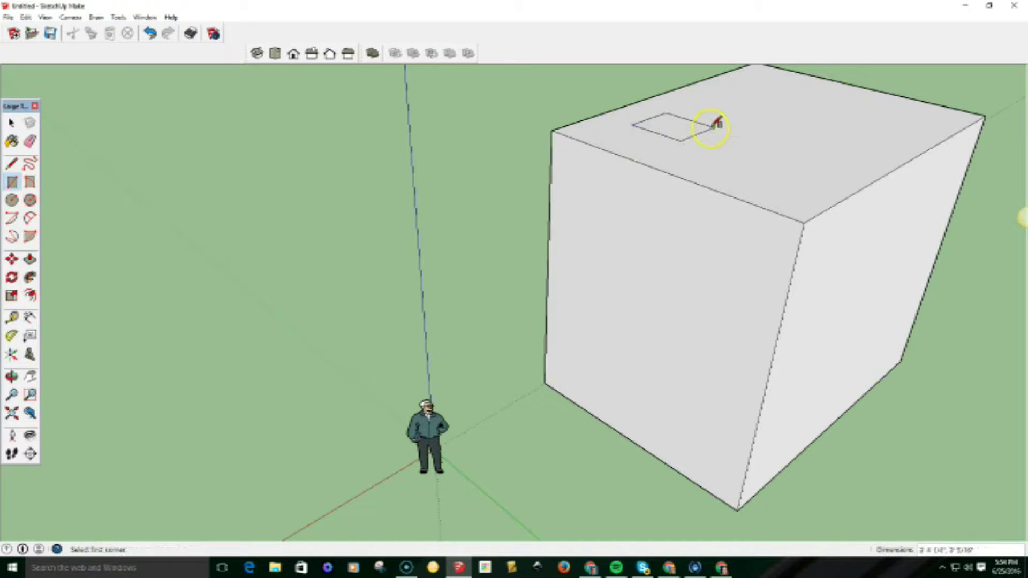
left_click(30, 259)
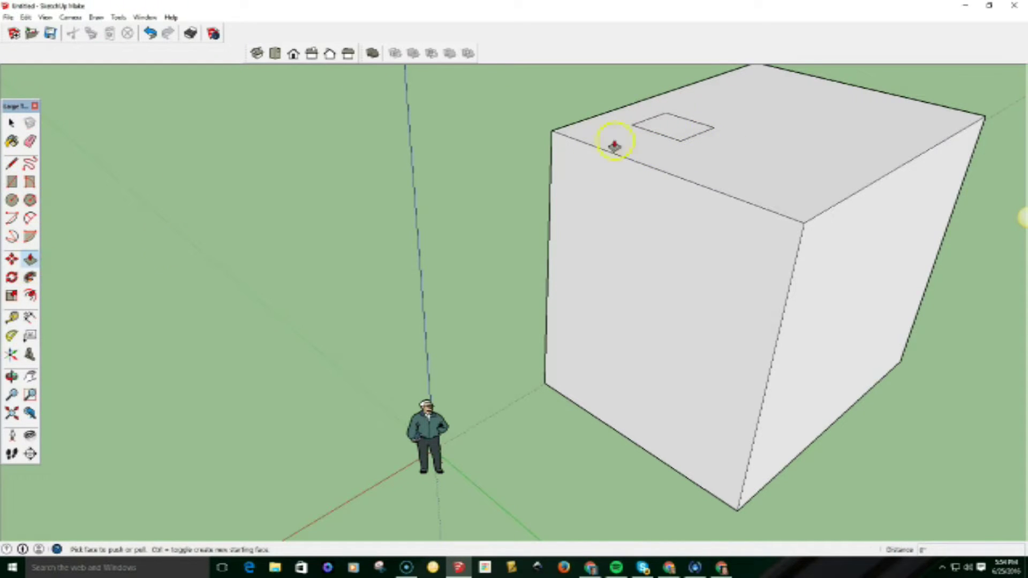
left_click_drag(688, 133, 696, 102)
Offset the outline of the chimney's top face inward by about 3 11/16"
scroll(696, 239, "down", 4)
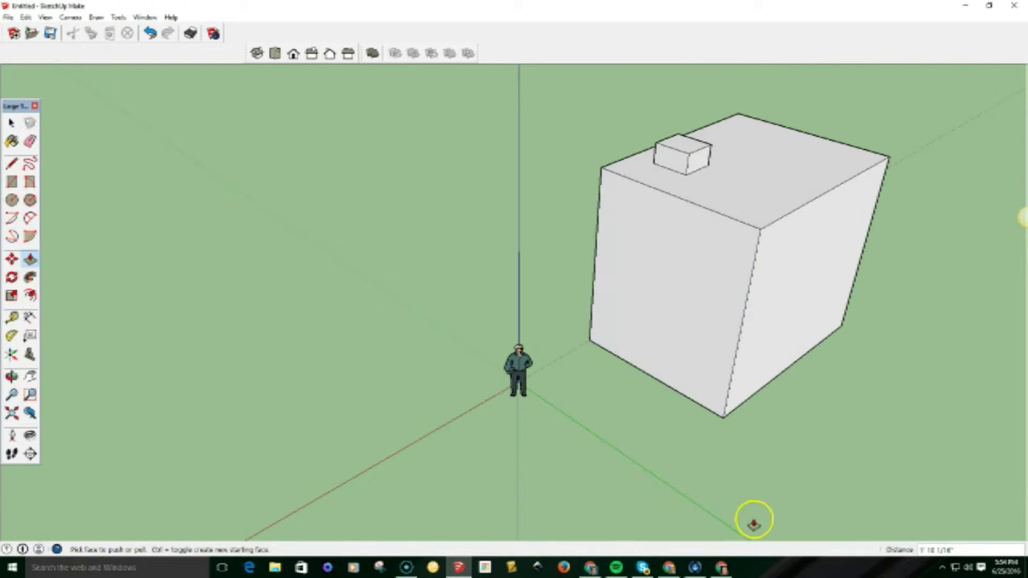
middle_click_drag(764, 461, 696, 455)
scroll(728, 221, "up", 3)
middle_click_drag(727, 221, 712, 176)
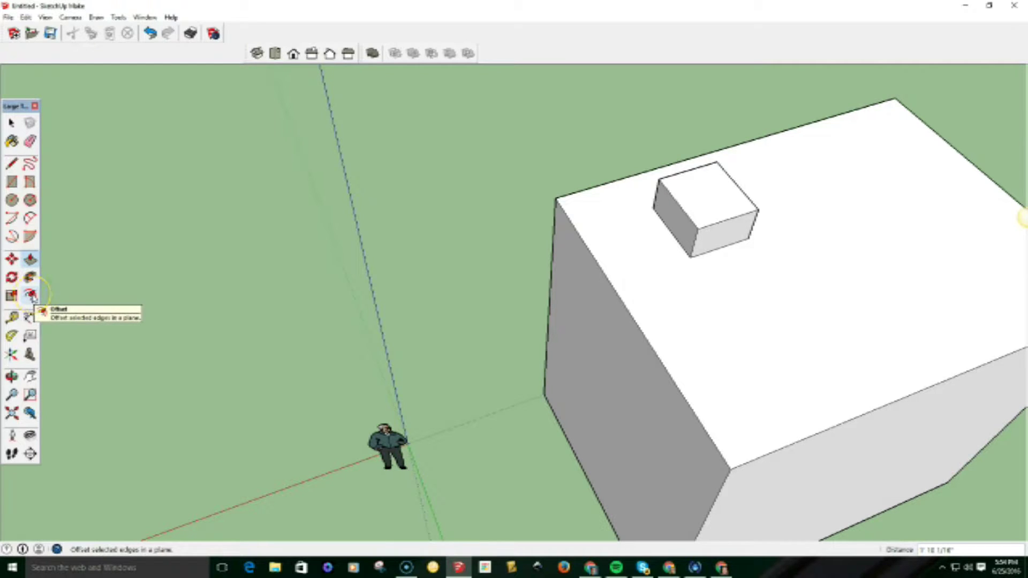
left_click(30, 295)
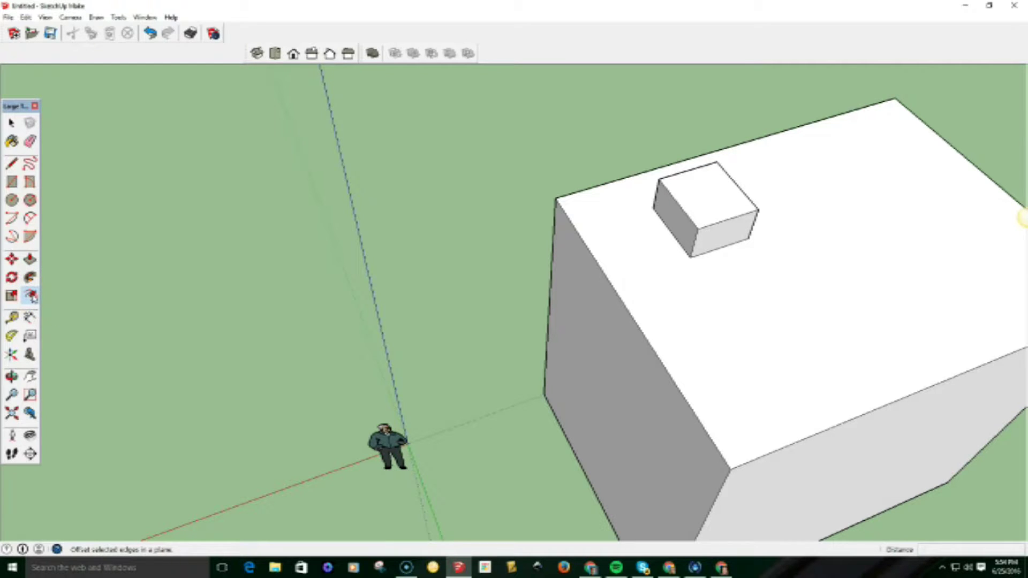
left_click(699, 178)
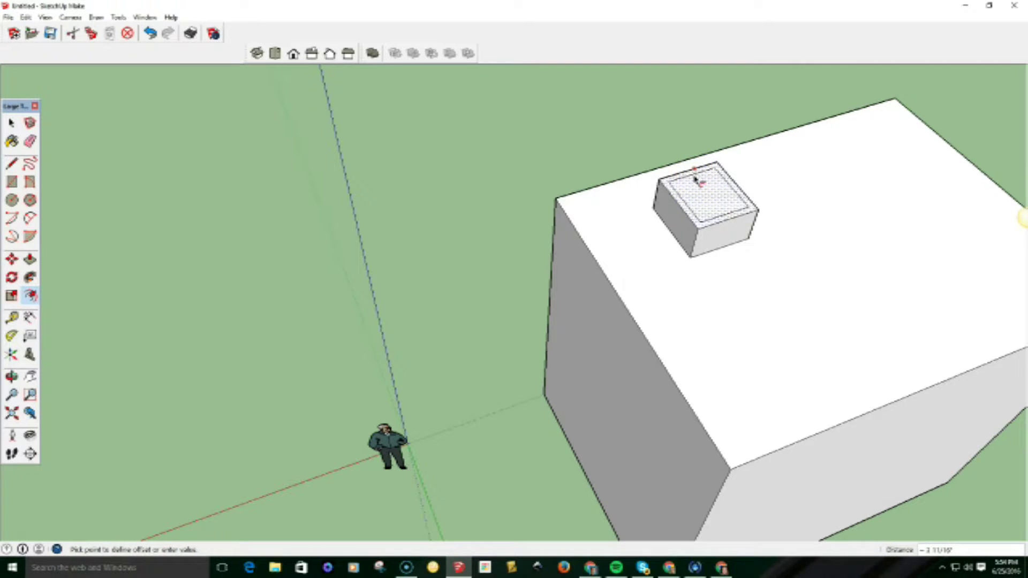
left_click(696, 179)
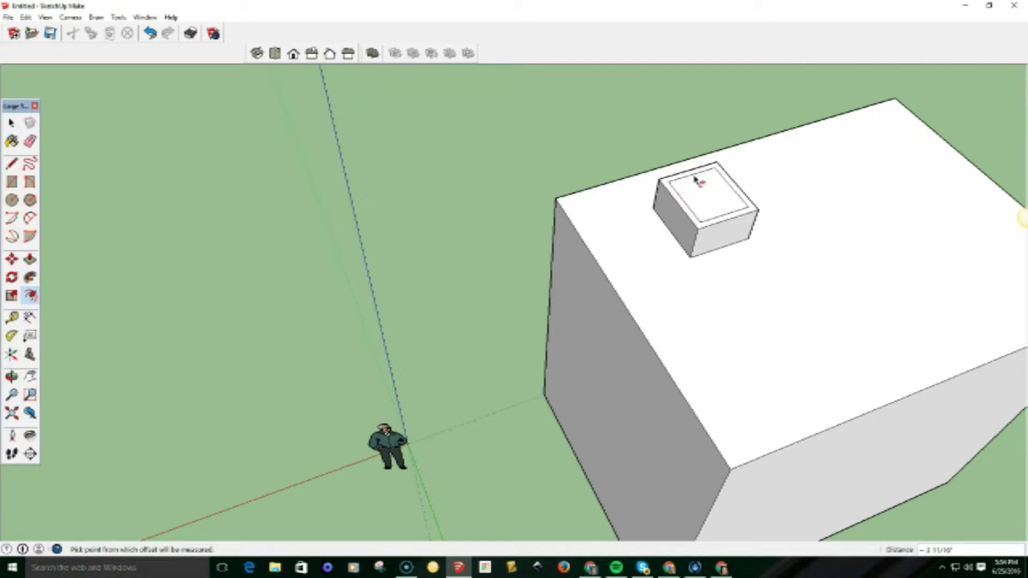
Push the chimney's inner top face down about 1' 8" to hollow it out
left_click(30, 259)
left_click(689, 201)
left_click(691, 230)
Draw a door rectangle about 3' 10" wide and 5' 3" high on the wall facing the person, starting on its bottom edge near the corner
middle_click_drag(521, 266, 512, 119)
middle_click_drag(661, 419, 549, 361)
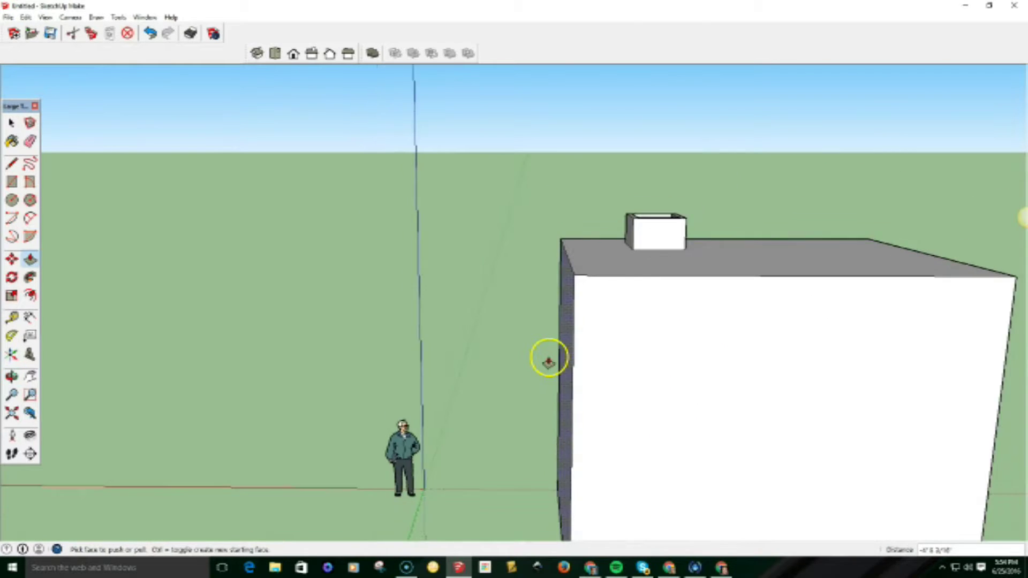
scroll(549, 361, "down", 3)
middle_click_drag(585, 500, 824, 464)
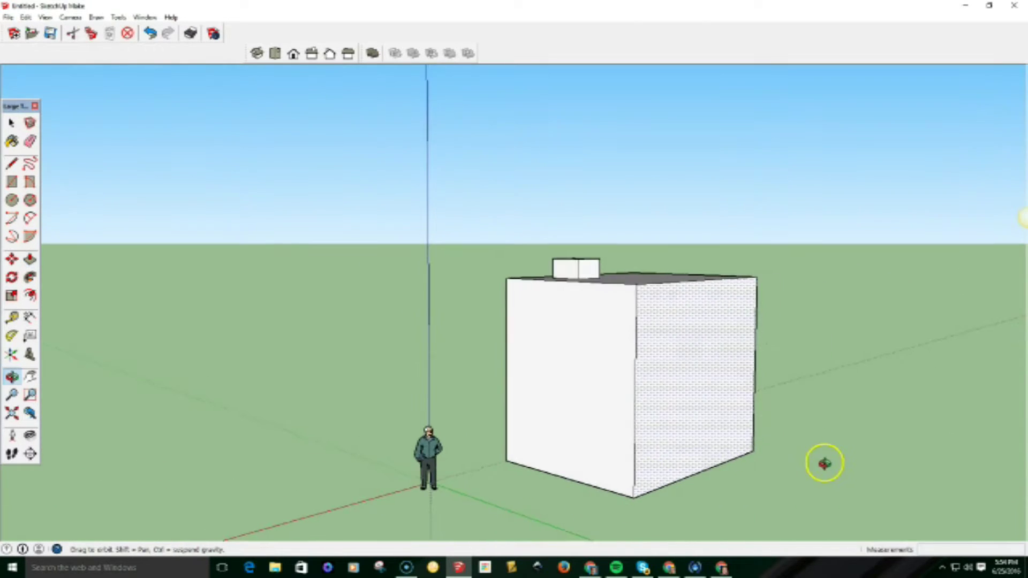
scroll(596, 483, "up", 4)
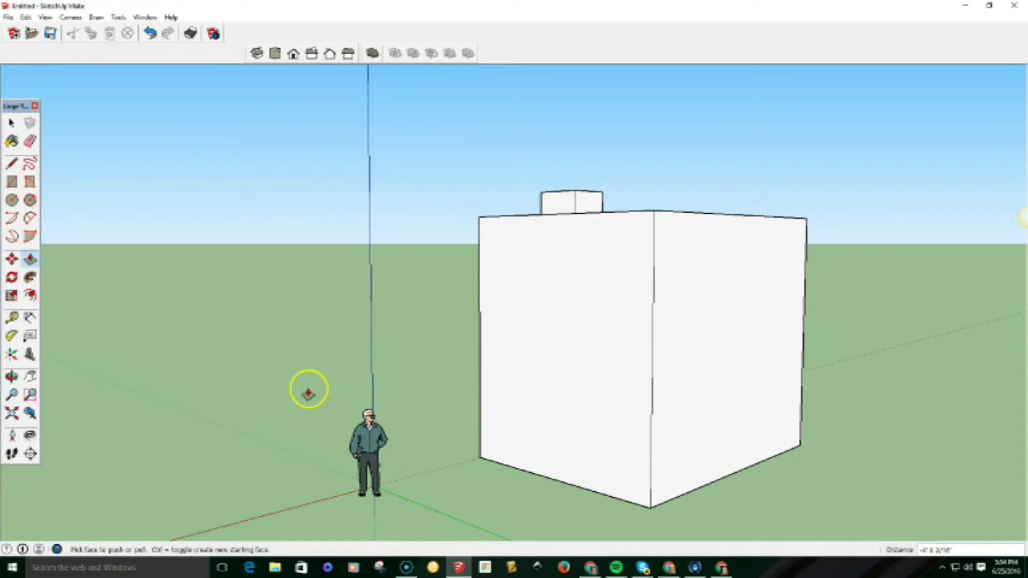
left_click(12, 182)
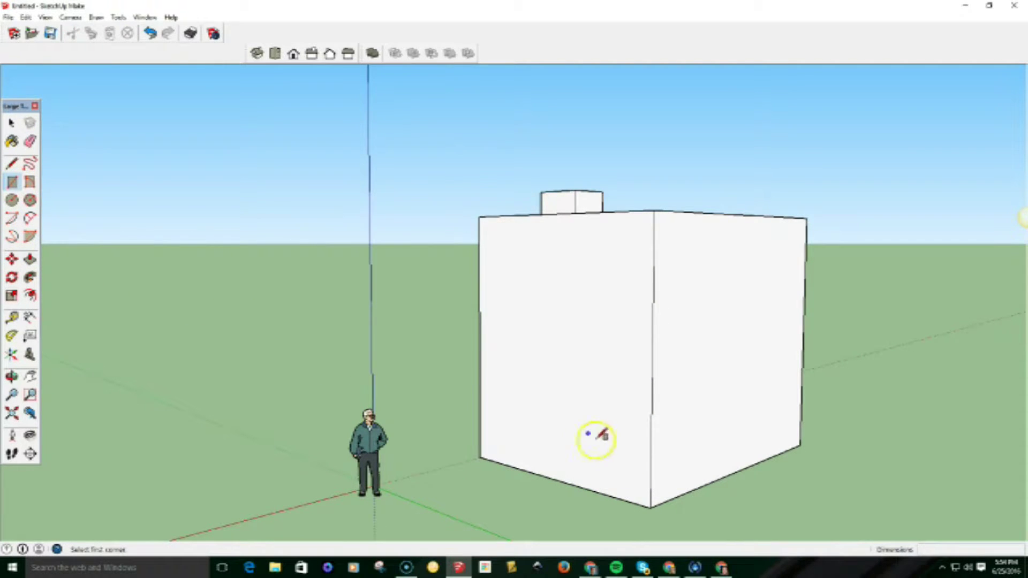
left_click(627, 501)
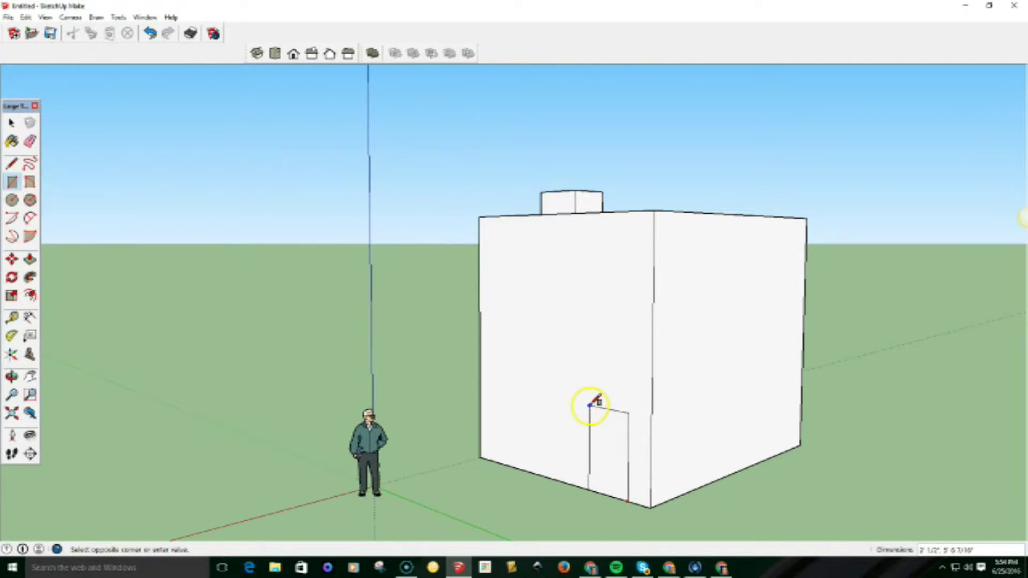
left_click(580, 409)
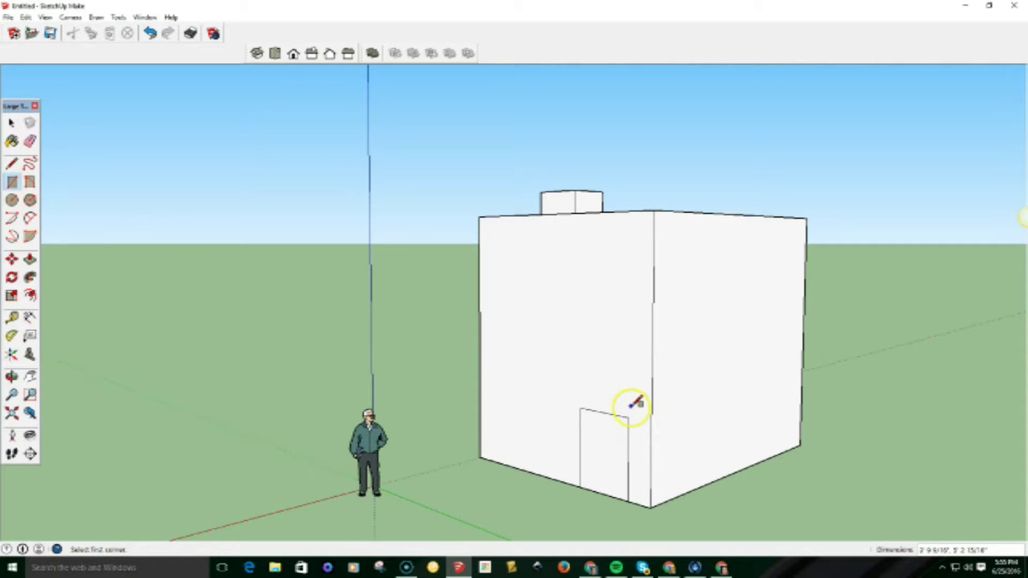
Draw a window rectangle about 3' 10" by 2' 6" above the door, aligned with the door's sides
scroll(631, 411, "up", 4)
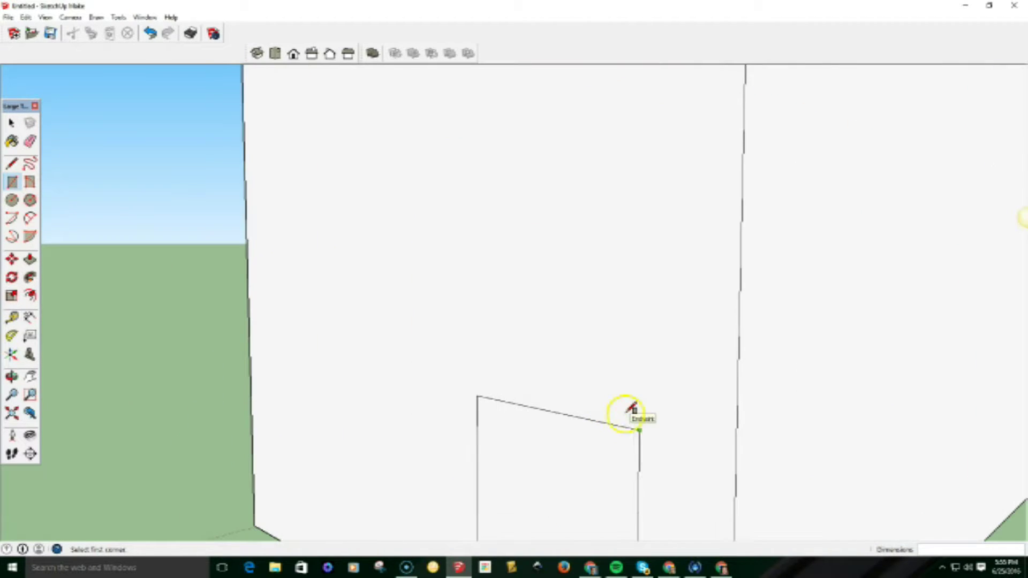
left_click(640, 357)
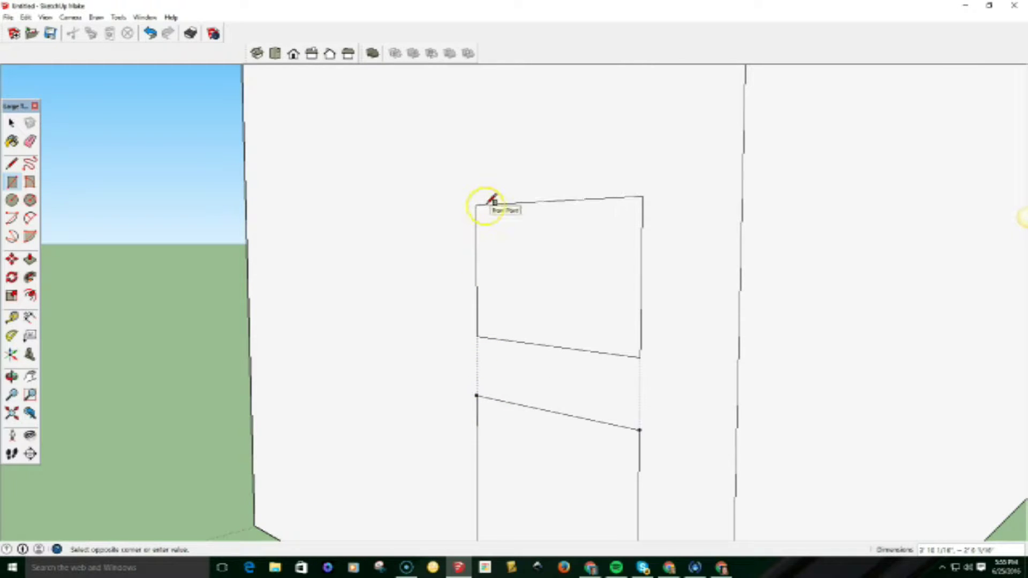
left_click(489, 204)
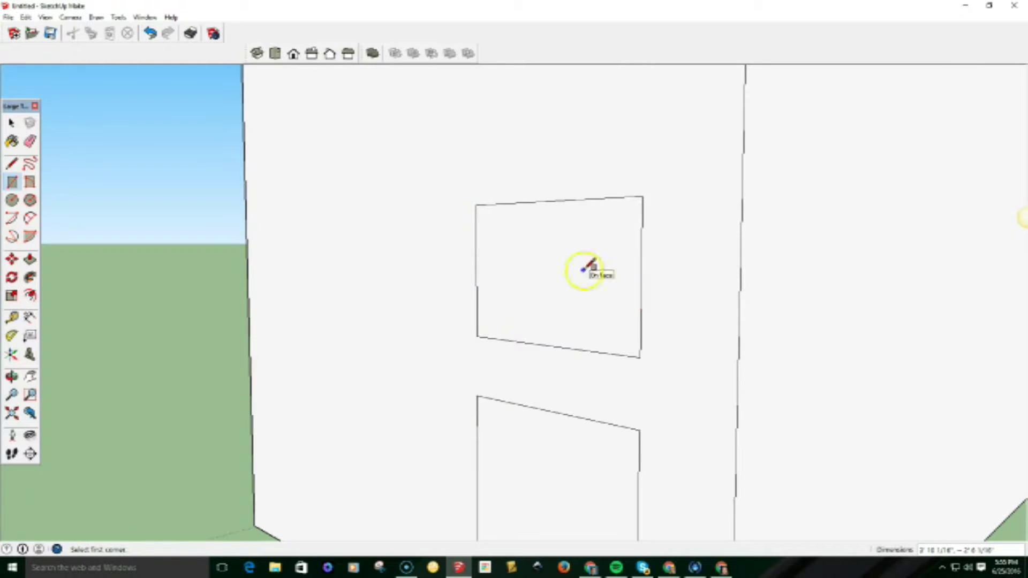
Offset the outline of the window rectangle above the door inward by about 2 9/16" to form a frame
key("o")
left_click_drag(349, 303, 507, 268)
key("r")
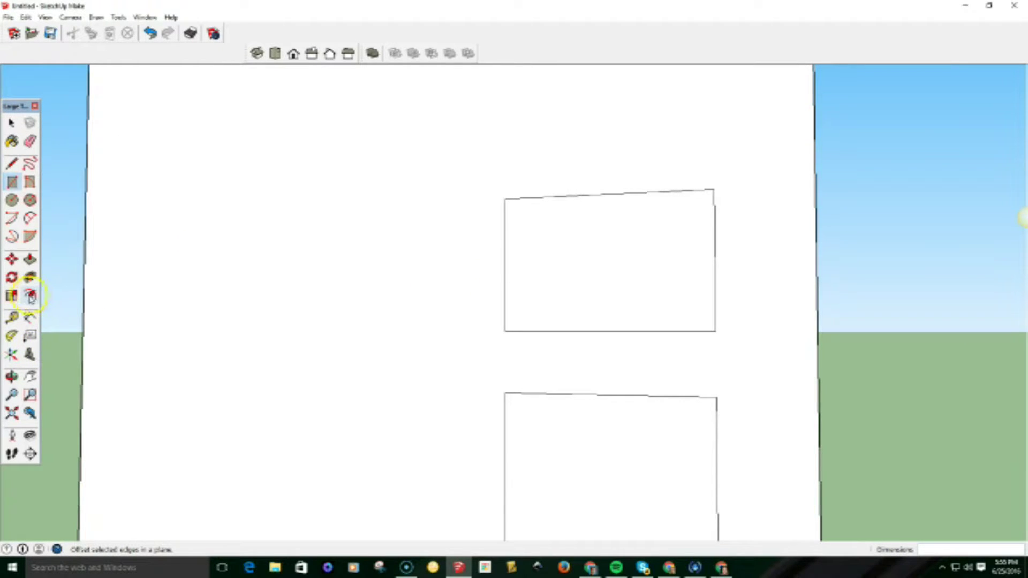
left_click(30, 297)
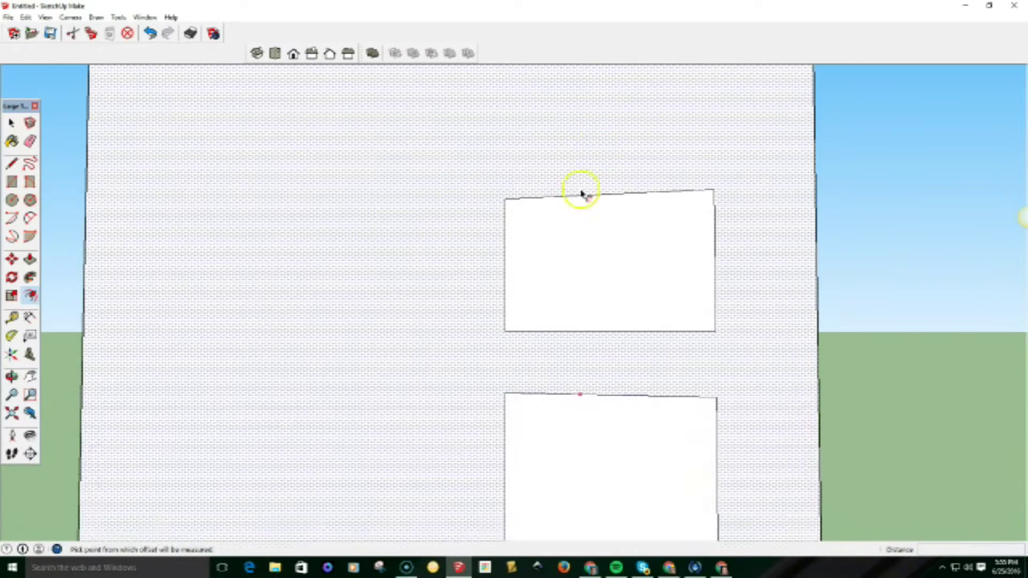
left_click(574, 200)
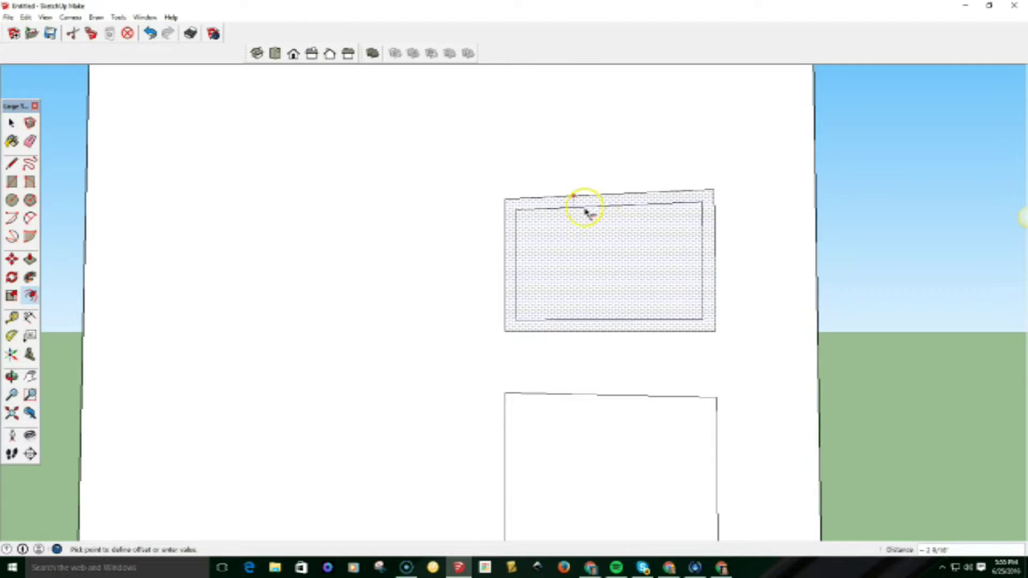
left_click(586, 212)
left_click(235, 241)
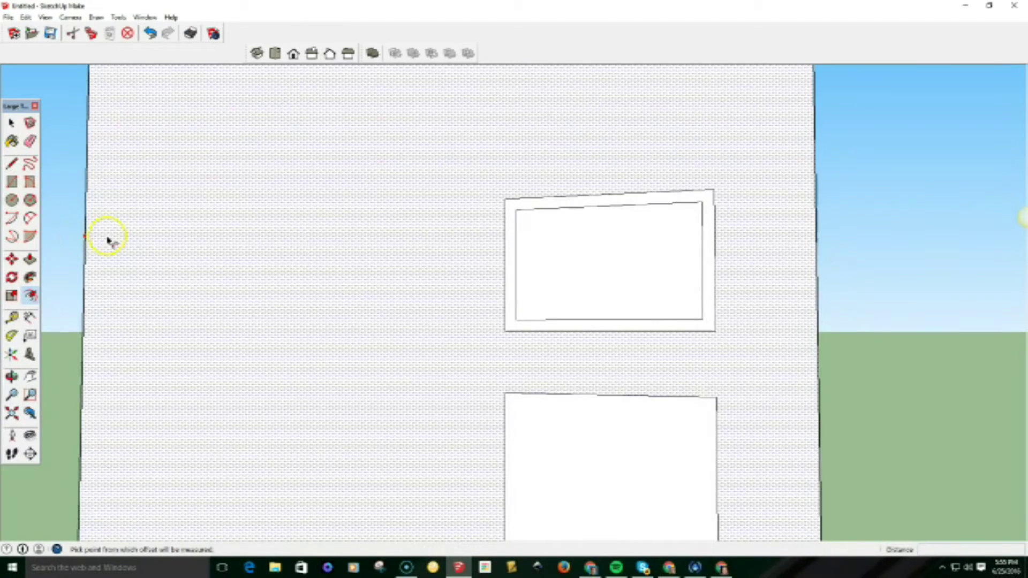
Pull the window's frame face outward by about 2" so it projects from the wall
left_click(30, 259)
middle_click_drag(555, 239, 505, 254)
left_click_drag(514, 243, 509, 248)
middle_click_drag(356, 232, 686, 264)
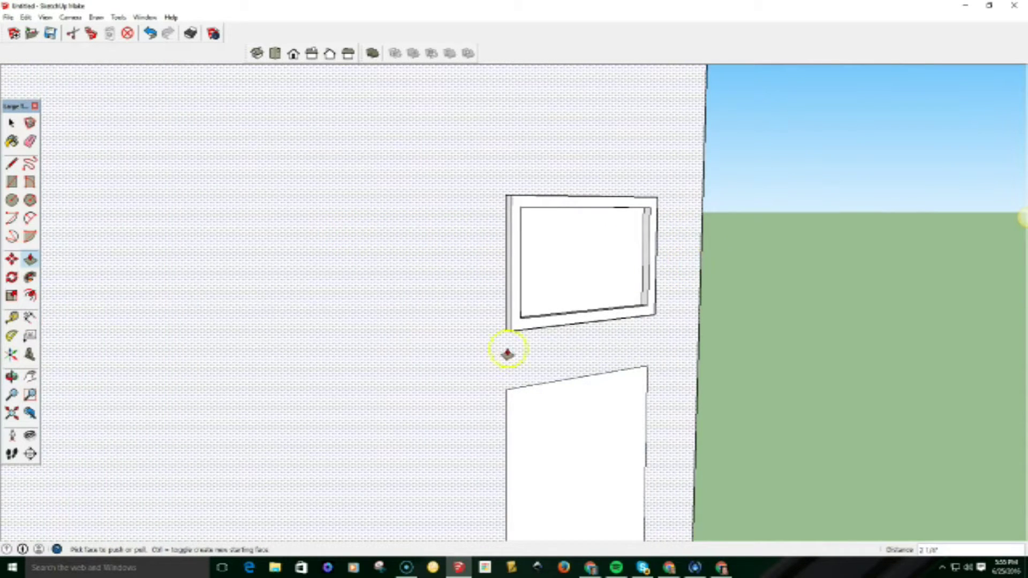
Draw a line across the full width of the door wall, slightly below and parallel to its top edge
scroll(407, 332, "down", 6)
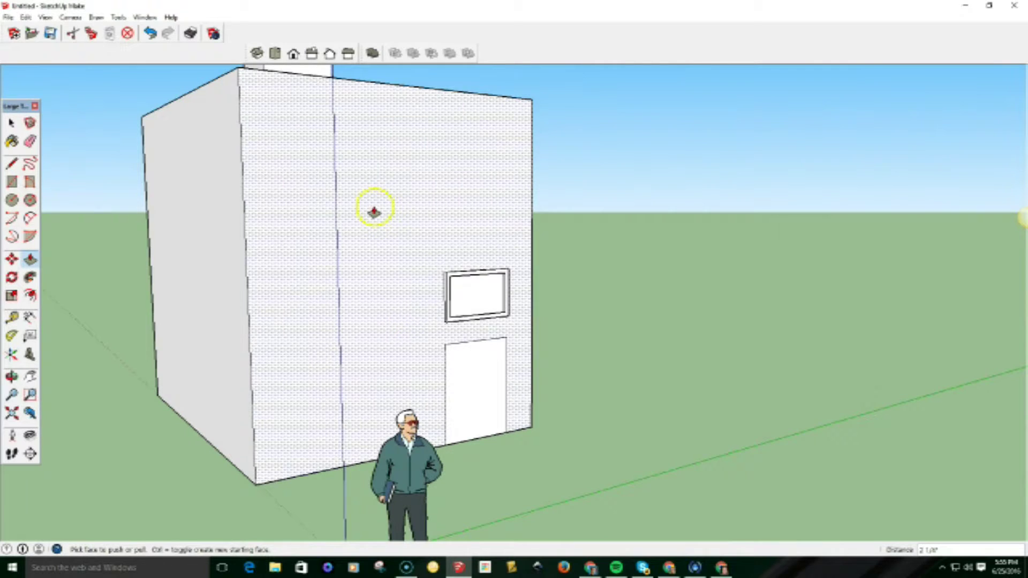
mouse_move(248, 154)
middle_mouse_down()
mouse_move(260, 253)
mouse_move(312, 241)
middle_mouse_up()
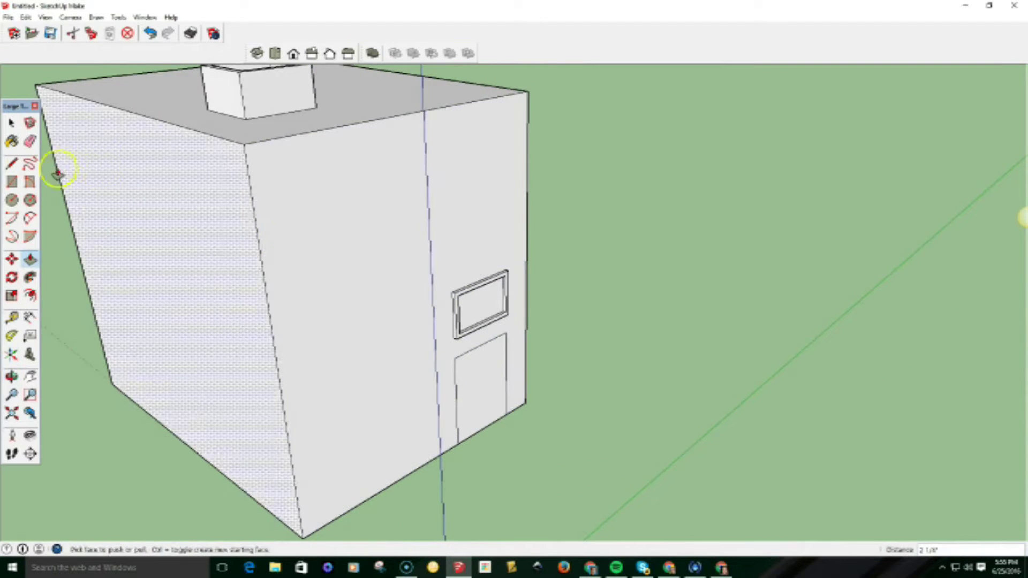
left_click(12, 141)
left_click(12, 165)
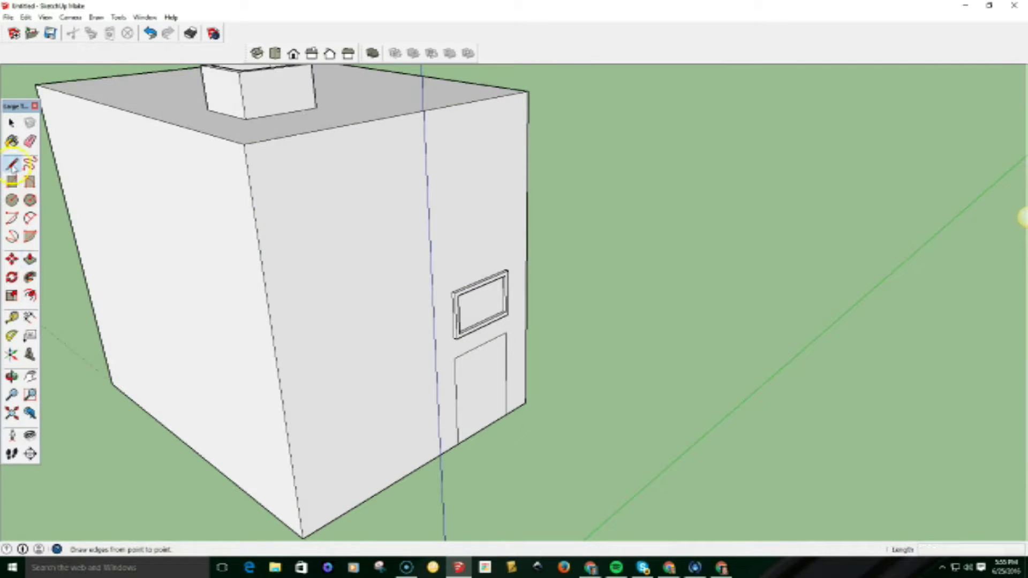
left_click(250, 188)
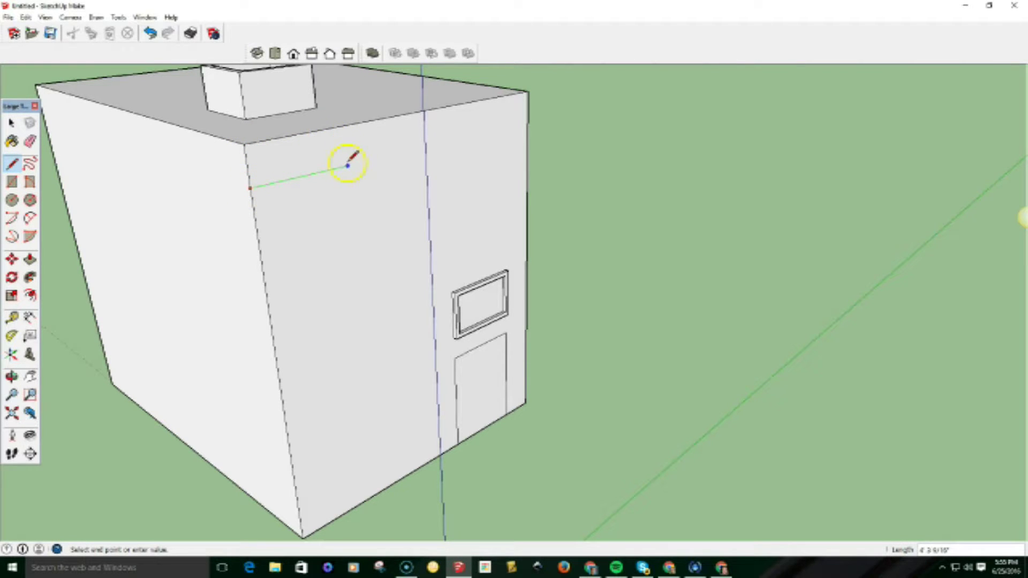
left_click(527, 123)
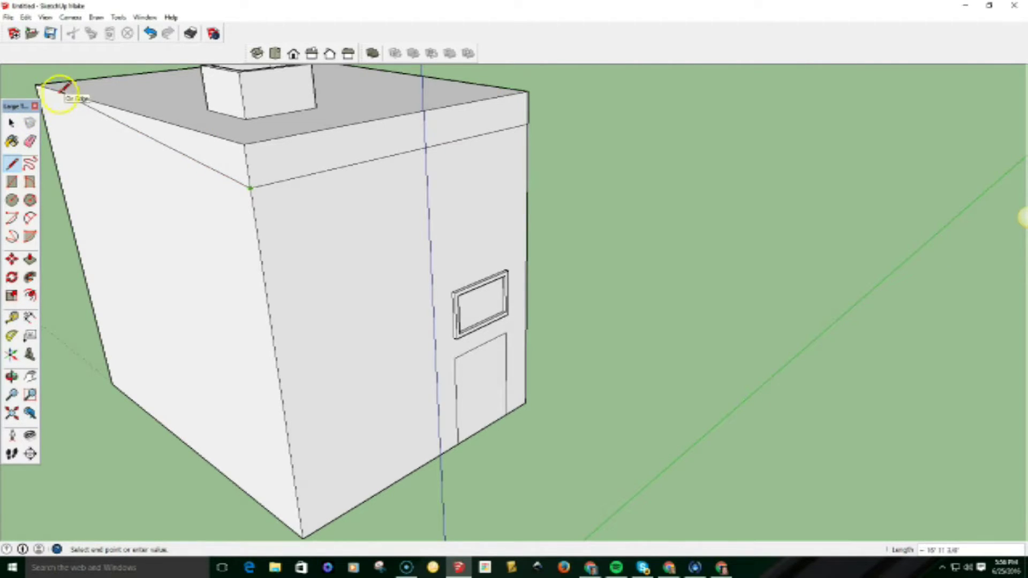
Continue the line at the same height across the remaining walls to form a continuous band below the roof
middle_click_drag(131, 173, 451, 299)
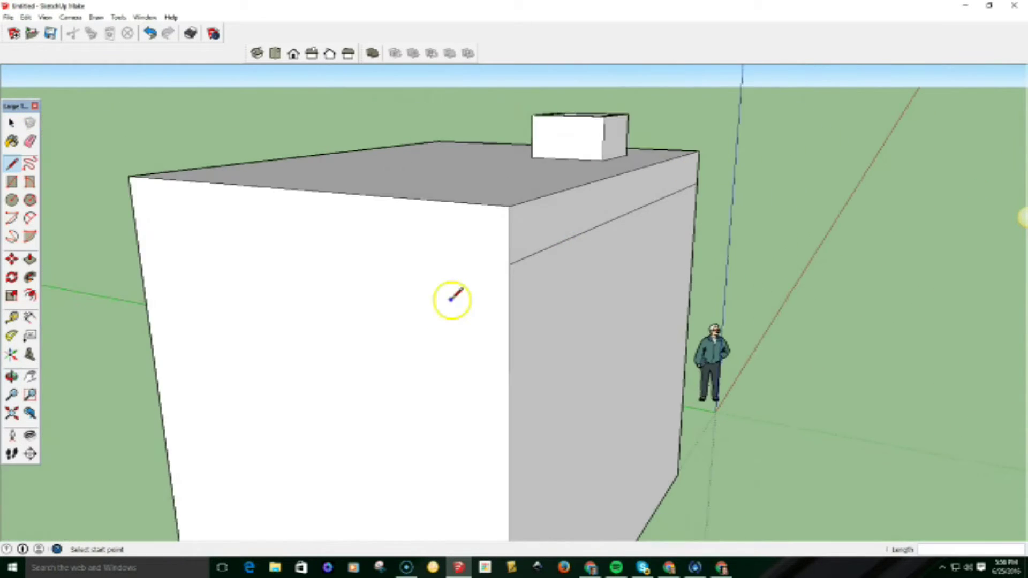
scroll(455, 294, "down", 2)
left_click(499, 270)
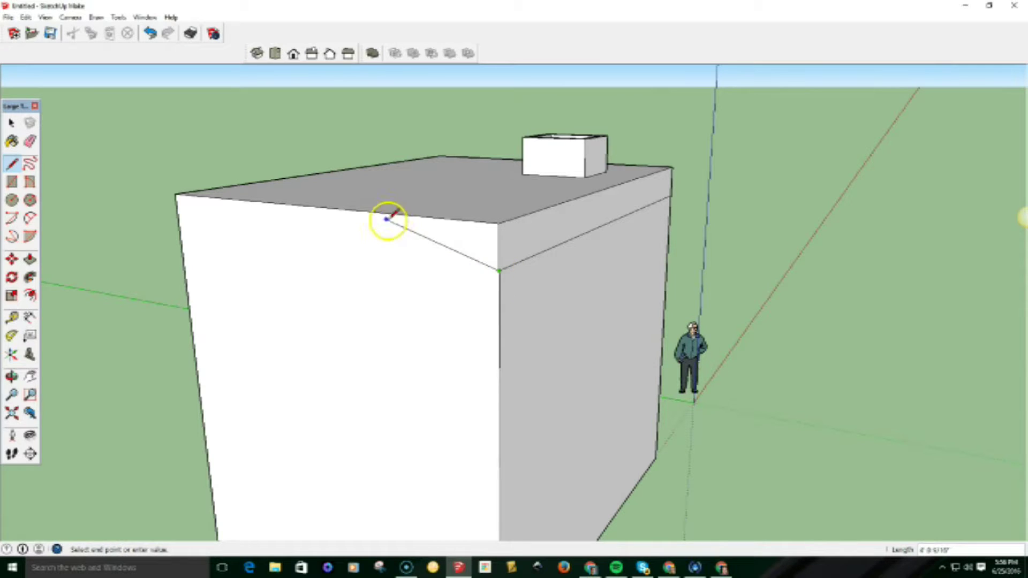
left_click(180, 231)
mouse_move(145, 231)
middle_mouse_down()
mouse_move(456, 271)
mouse_move(730, 255)
mouse_move(590, 261)
mouse_move(648, 273)
middle_mouse_up()
left_click(664, 292)
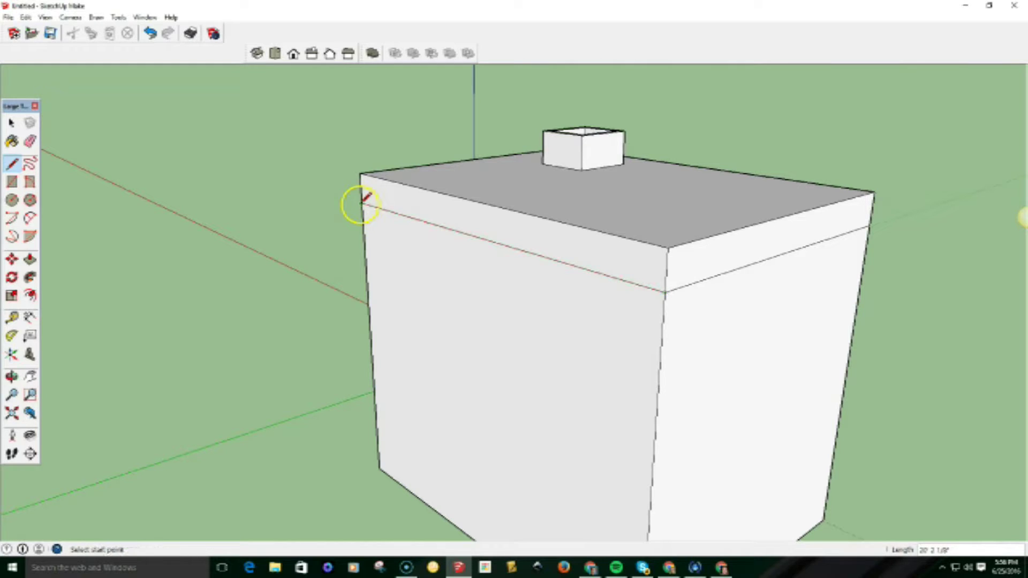
middle_click_drag(232, 207, 589, 251)
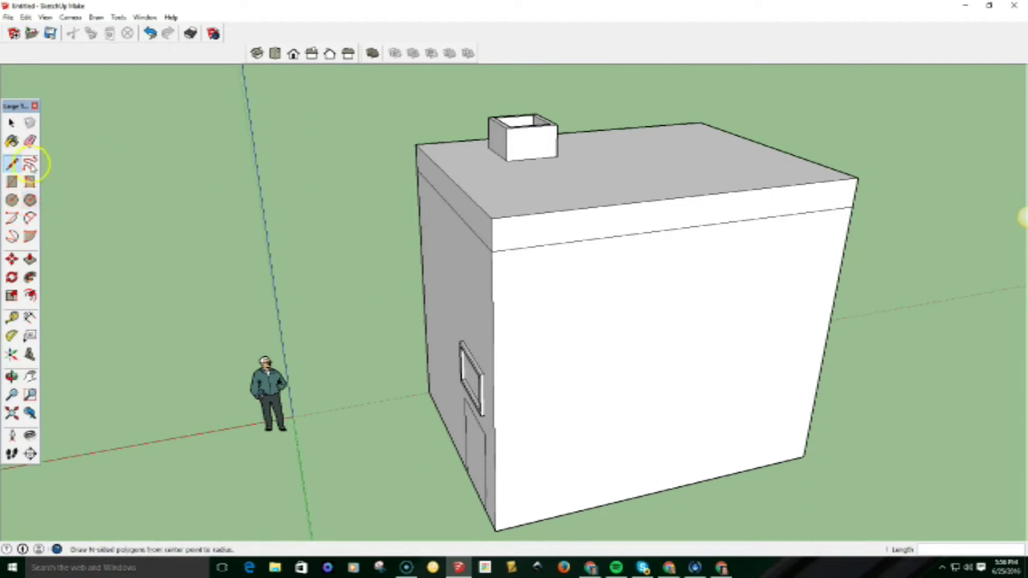
Pull the band faces below the roof outward by about 6" around the building to create a roof overhang
left_click(29, 260)
left_click_drag(484, 225, 500, 234)
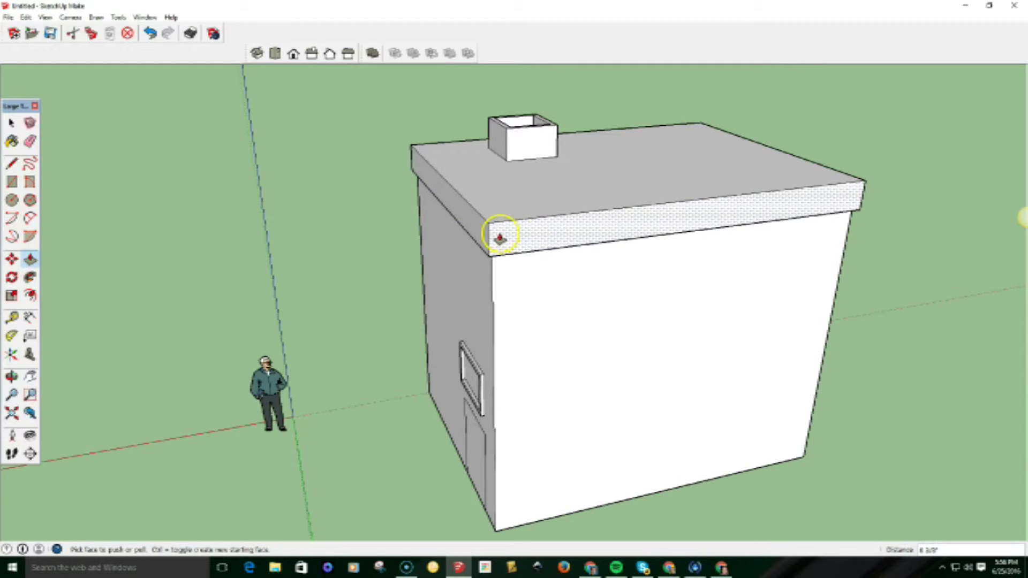
middle_click_drag(917, 218, 861, 310)
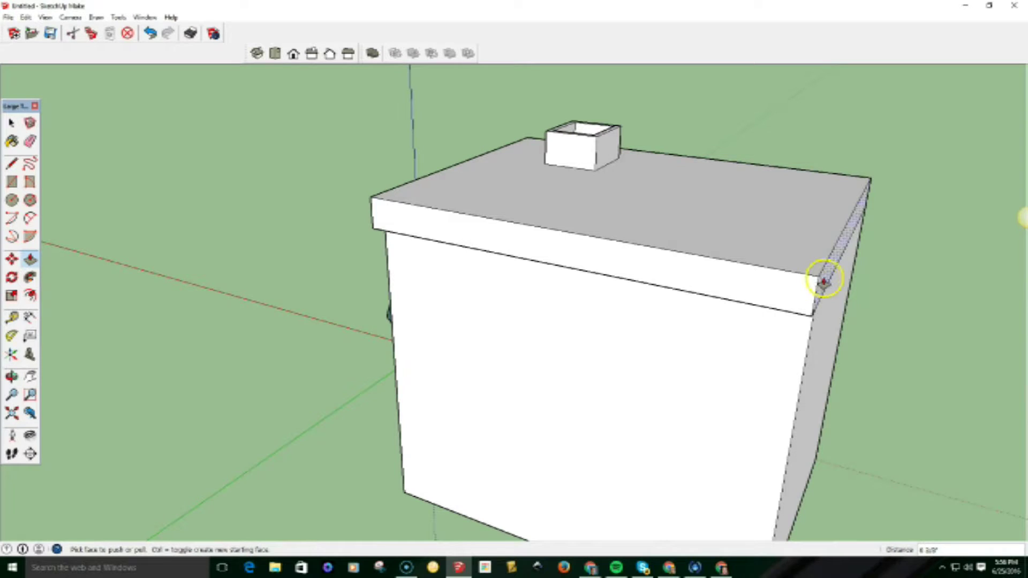
middle_click_drag(913, 242, 511, 222)
left_click_drag(620, 310, 631, 313)
Draw a long path rectangle about 9' wide on the ground, from the door wall's far base corner past the door
scroll(701, 320, "down", 3)
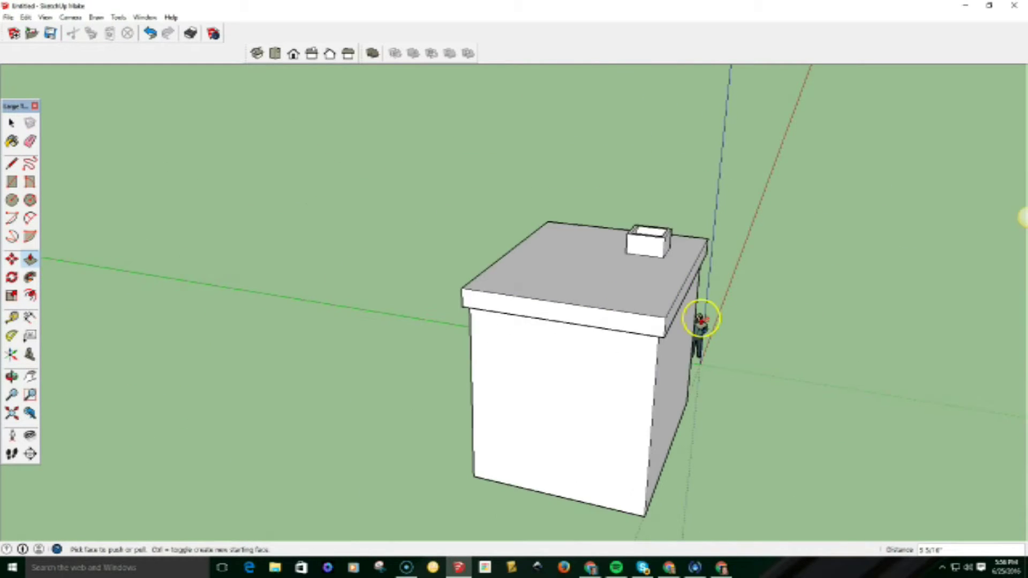
scroll(702, 320, "down", 3)
middle_click_drag(482, 367, 133, 288)
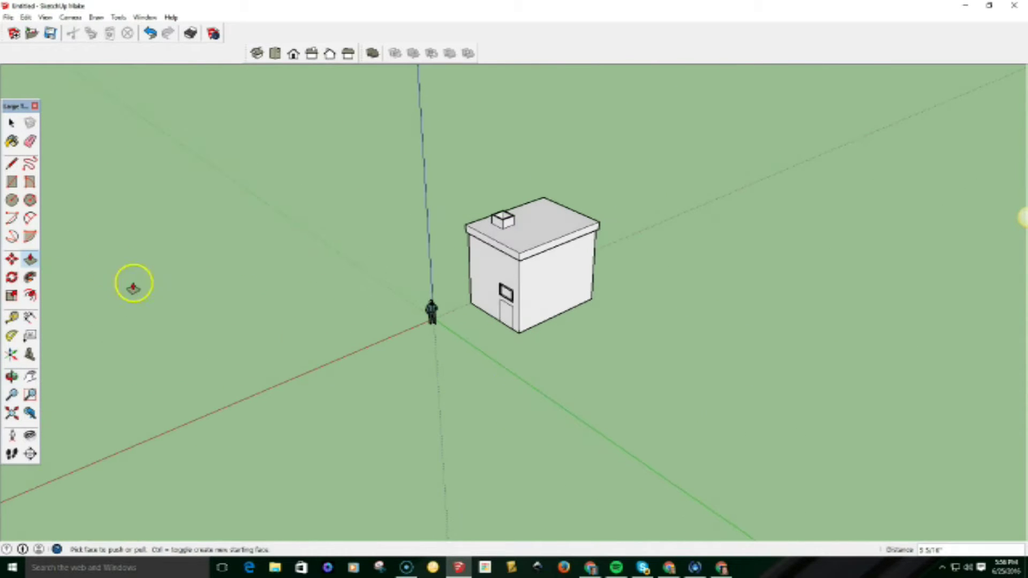
left_click(12, 182)
left_click(470, 303)
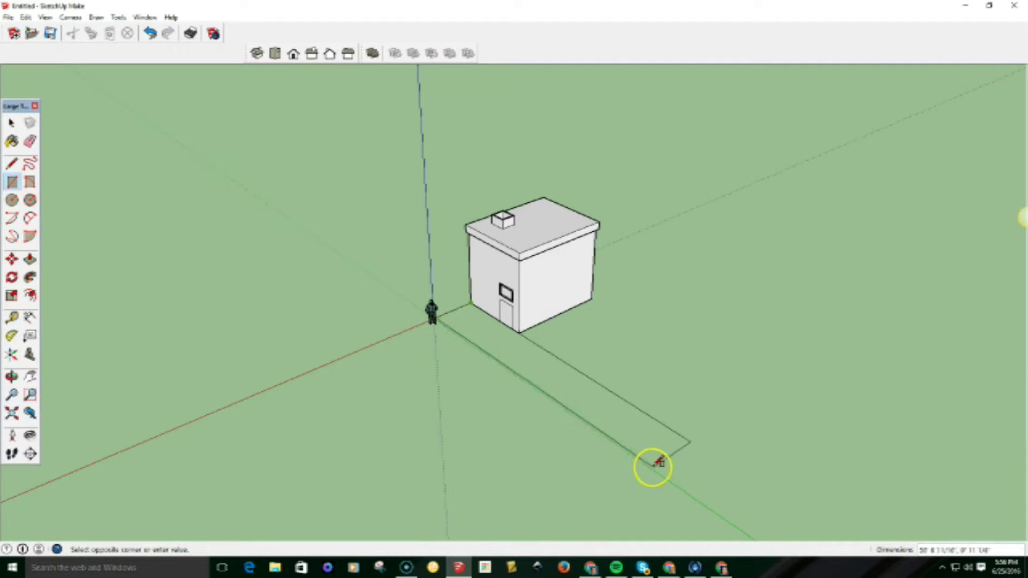
left_click(696, 493)
scroll(562, 353, "up", 3)
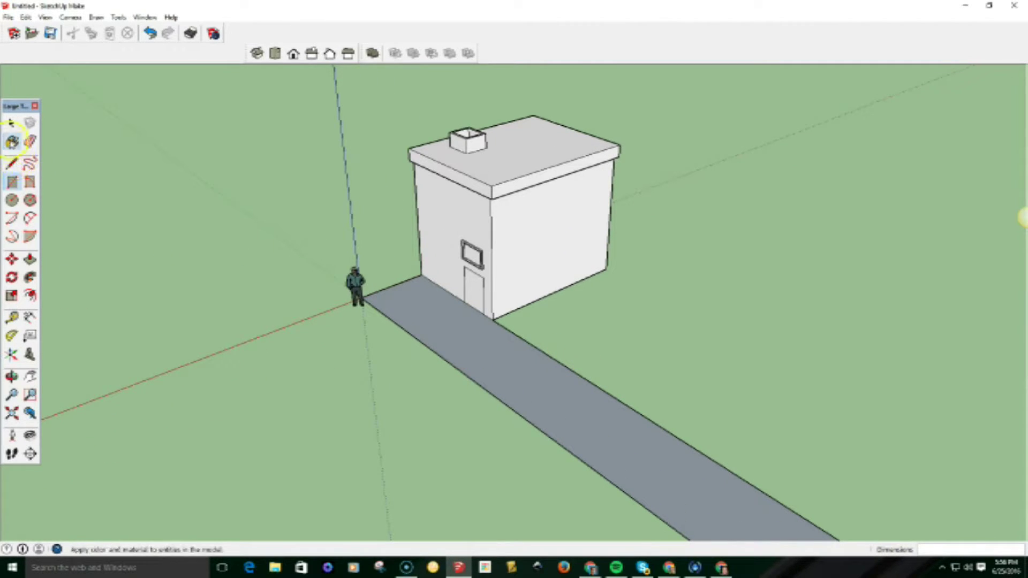
Start the Paint Bucket tool, place the materials browser beside the building and show the Carpet and Textiles collection
left_click(12, 140)
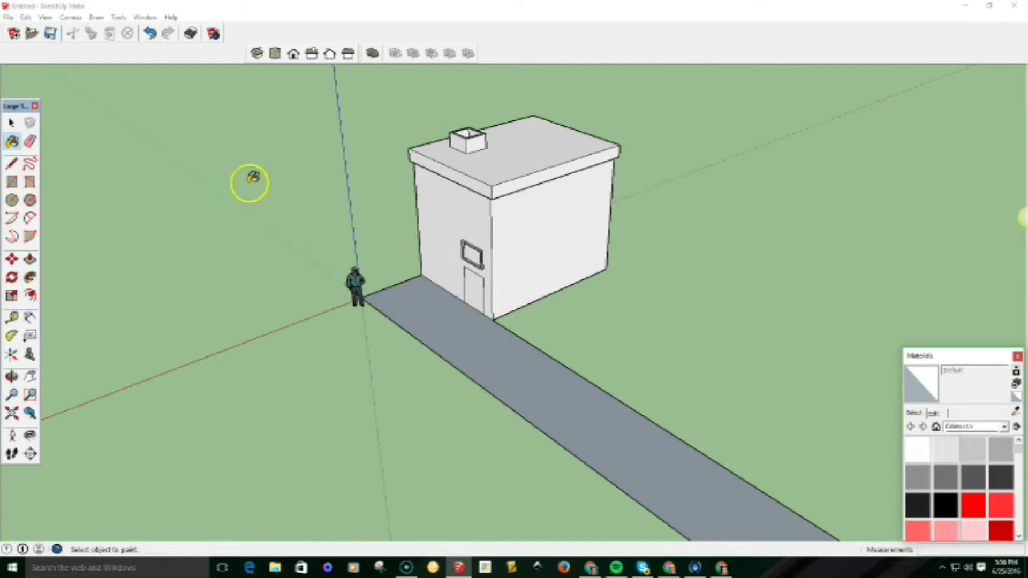
left_click_drag(953, 357, 807, 115)
left_click(857, 185)
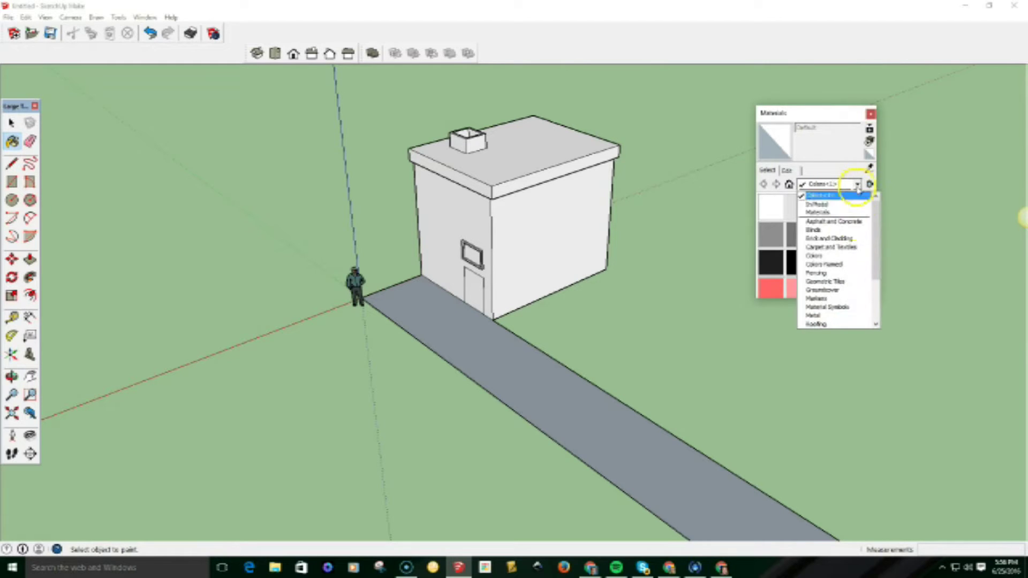
left_click(830, 247)
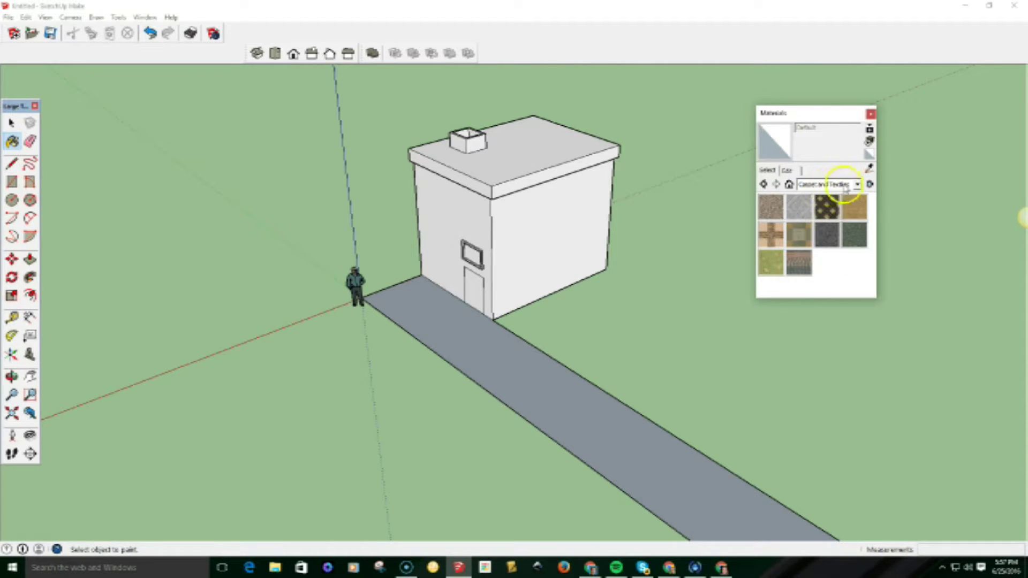
Paint the side wall and the door wall with the red flagstone material from the Stone collection
left_click(844, 186)
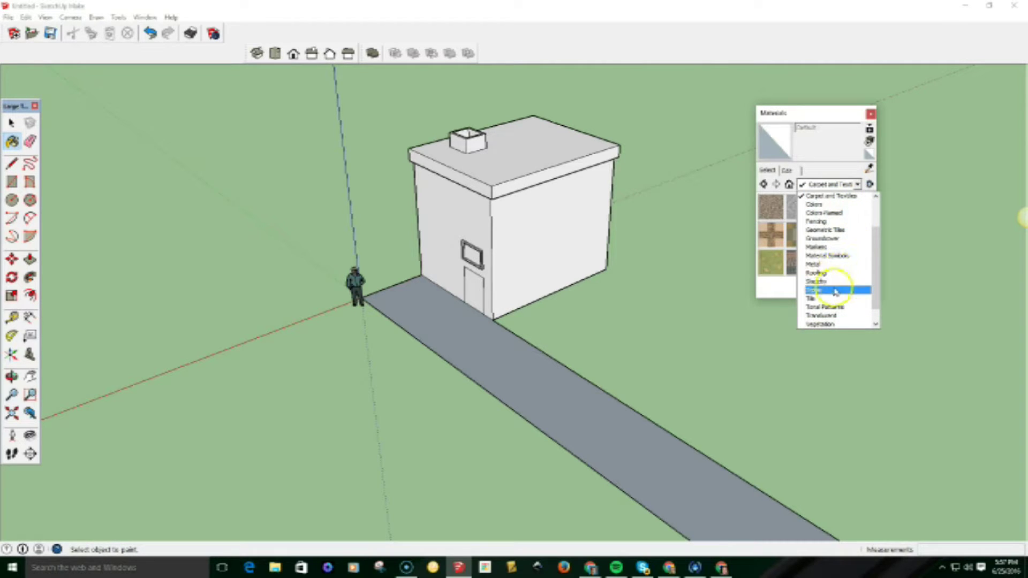
left_click(835, 291)
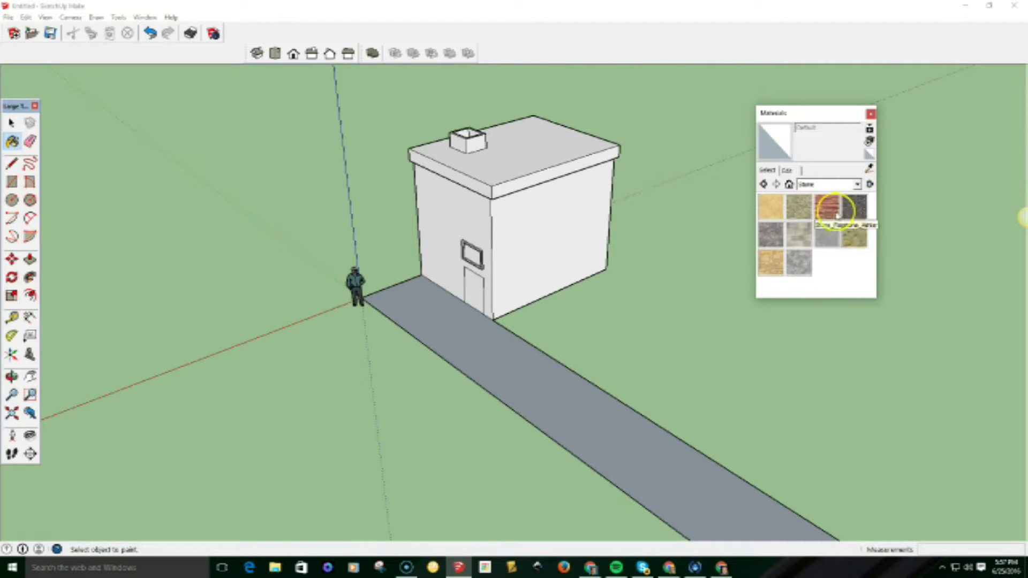
left_click(831, 213)
left_click(546, 236)
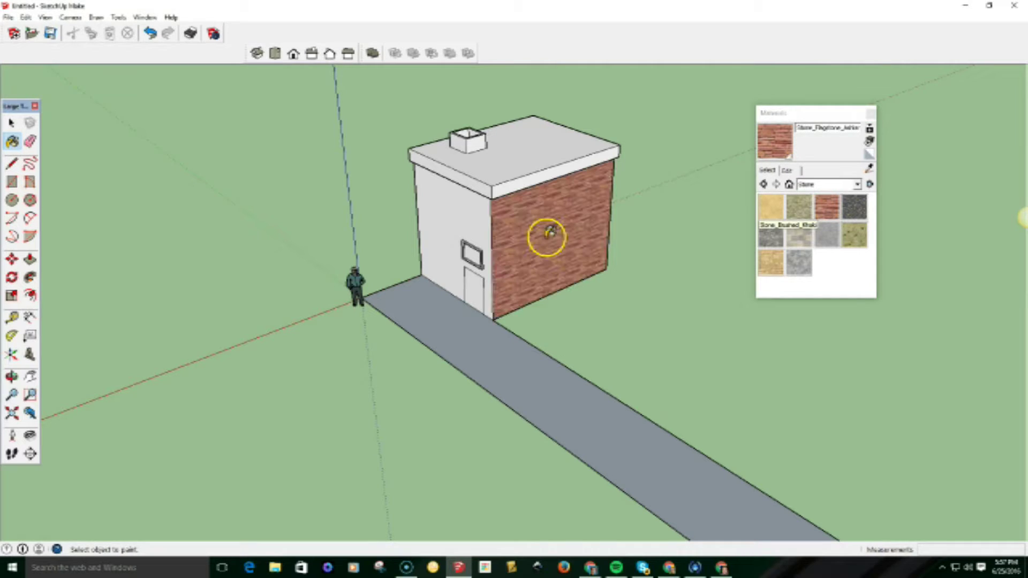
left_click(478, 224)
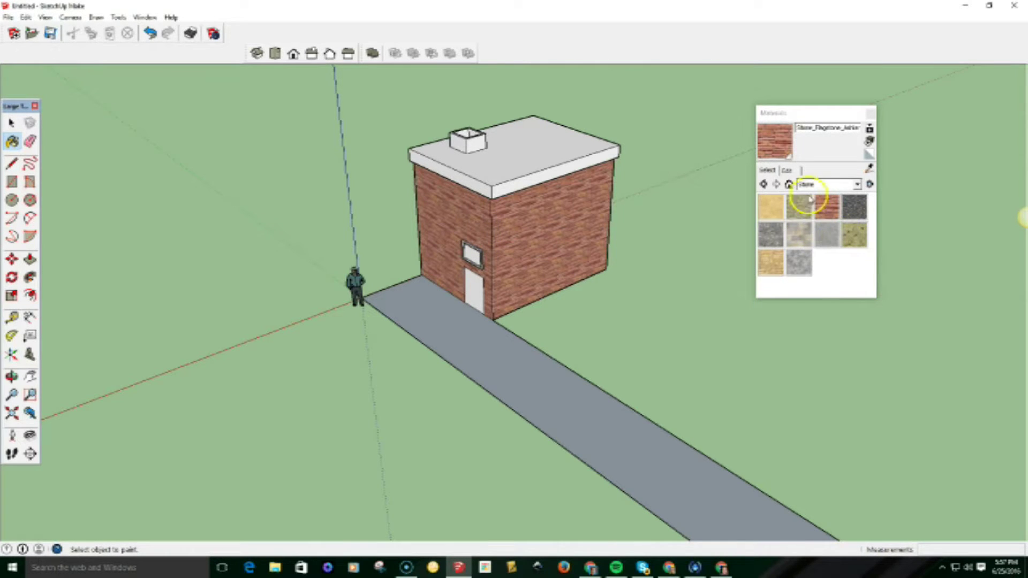
Paint the side wall and the door wall with Brick_Rough_Dark from the Brick and Cladding collection
left_click(857, 184)
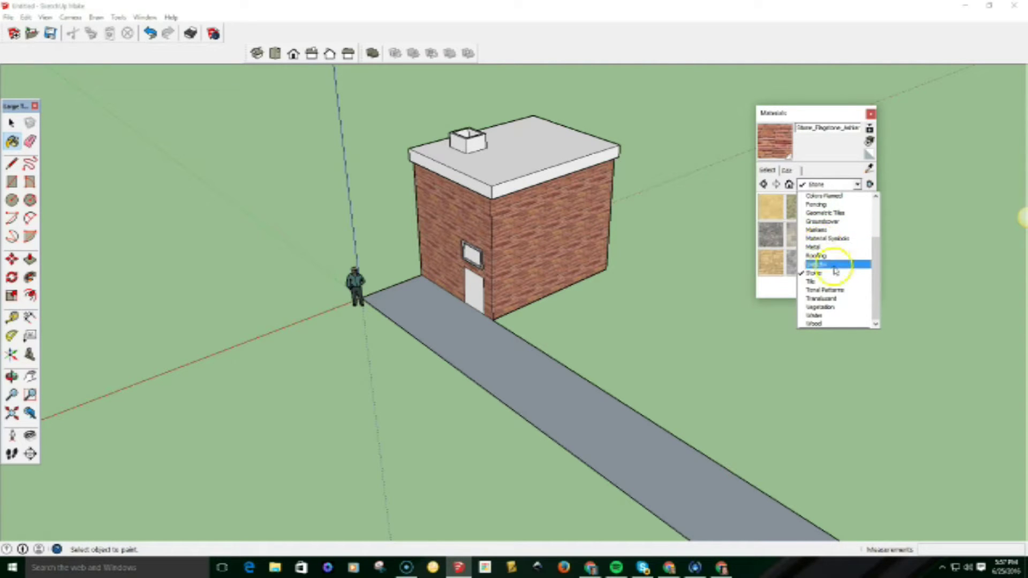
scroll(835, 279, "up", 2)
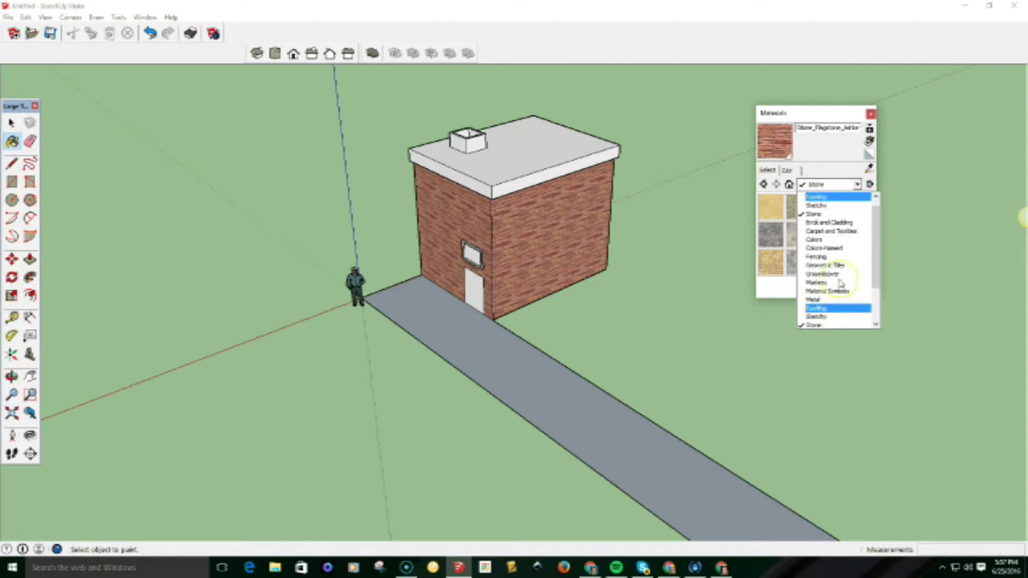
left_click(830, 221)
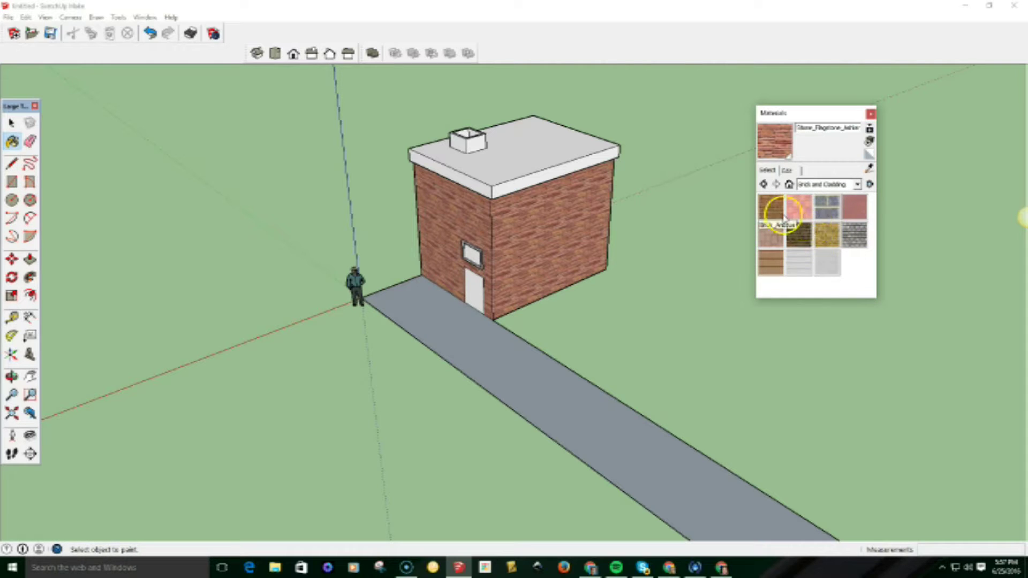
left_click(798, 235)
left_click(513, 234)
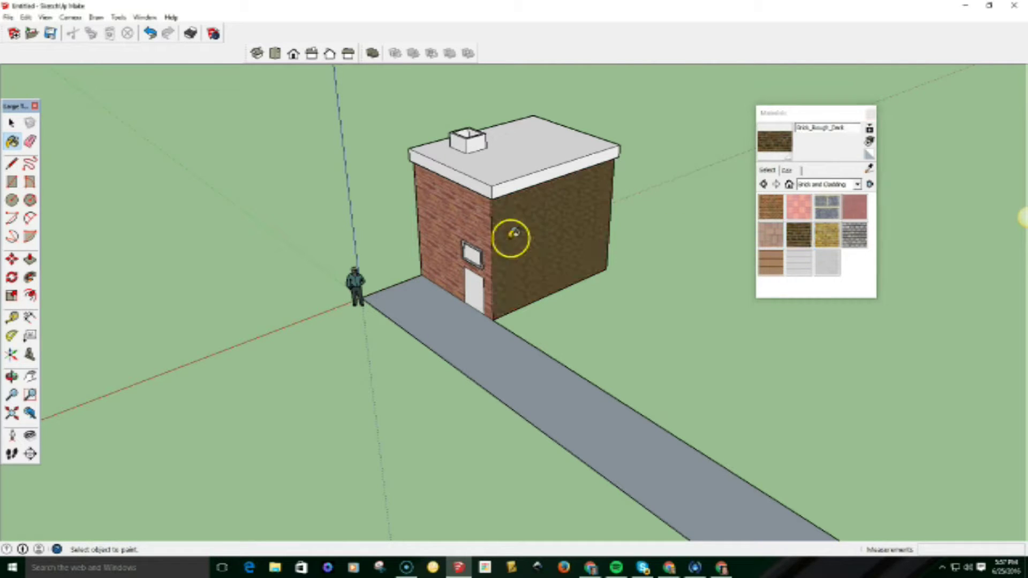
left_click(471, 227)
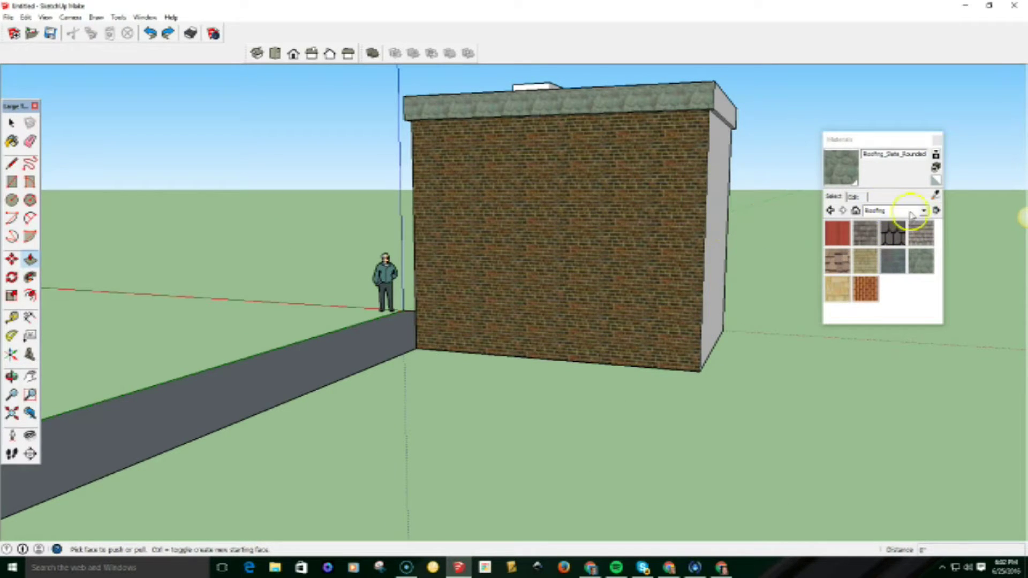
Paint the large brick side wall with Translucent_Glass_Blue from the Translucent collection
left_click(925, 211)
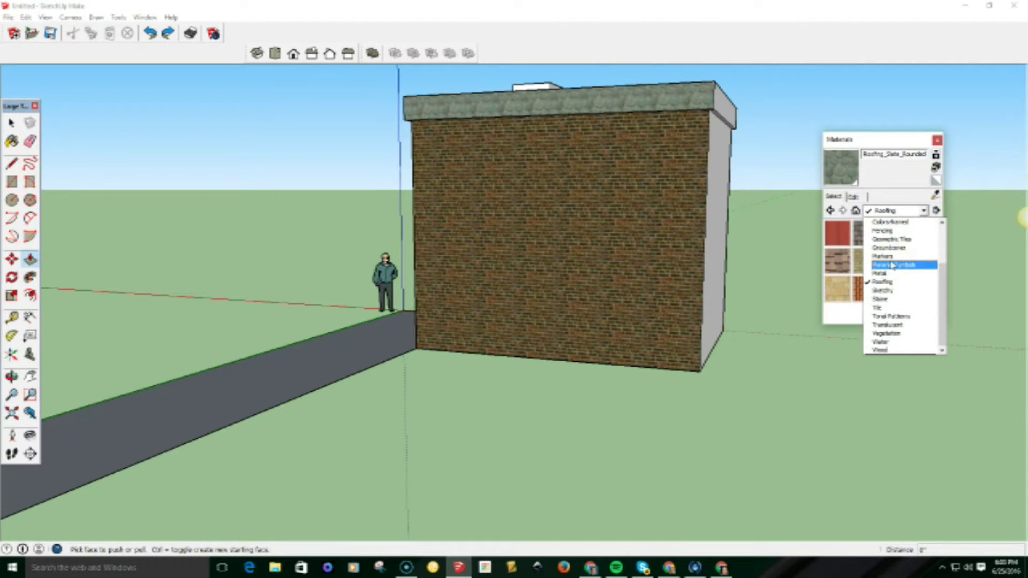
left_click(903, 249)
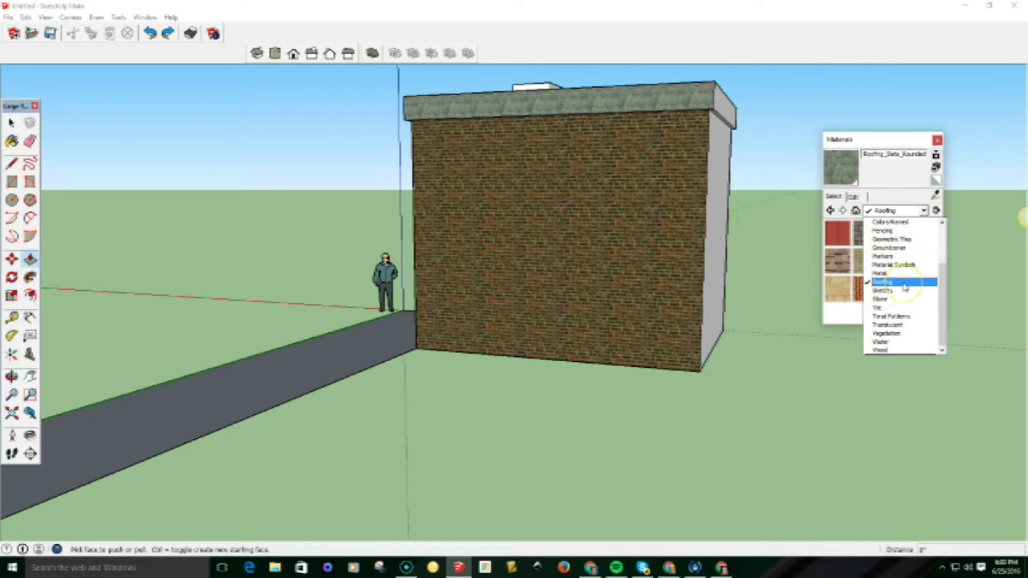
left_click(889, 324)
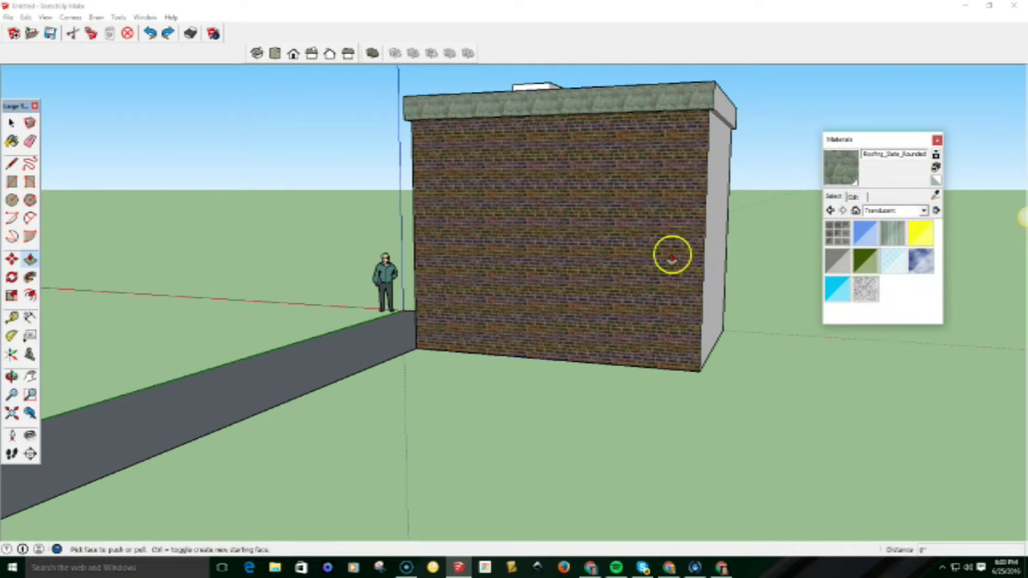
left_click(573, 247)
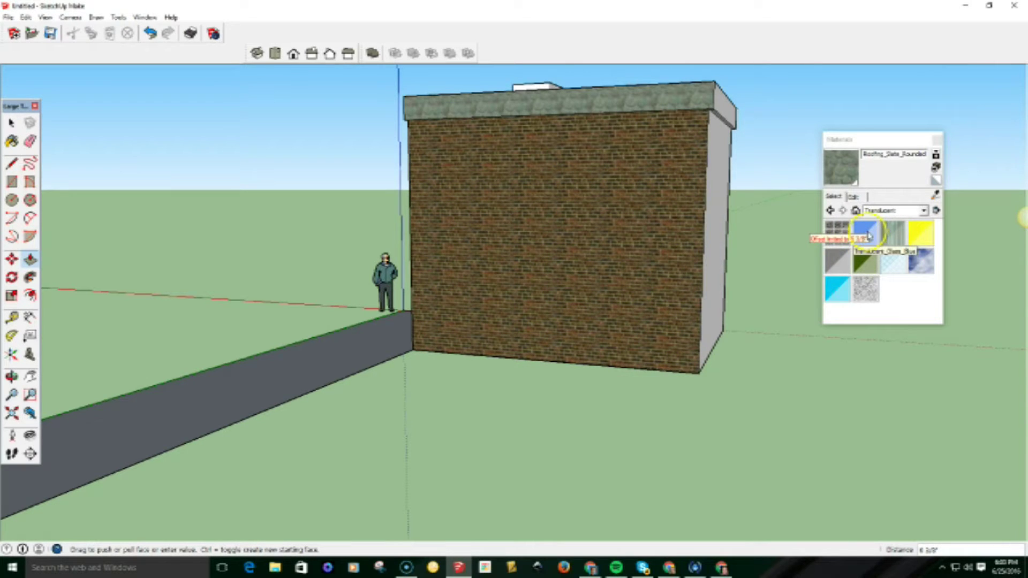
left_click(867, 236)
left_click(589, 236)
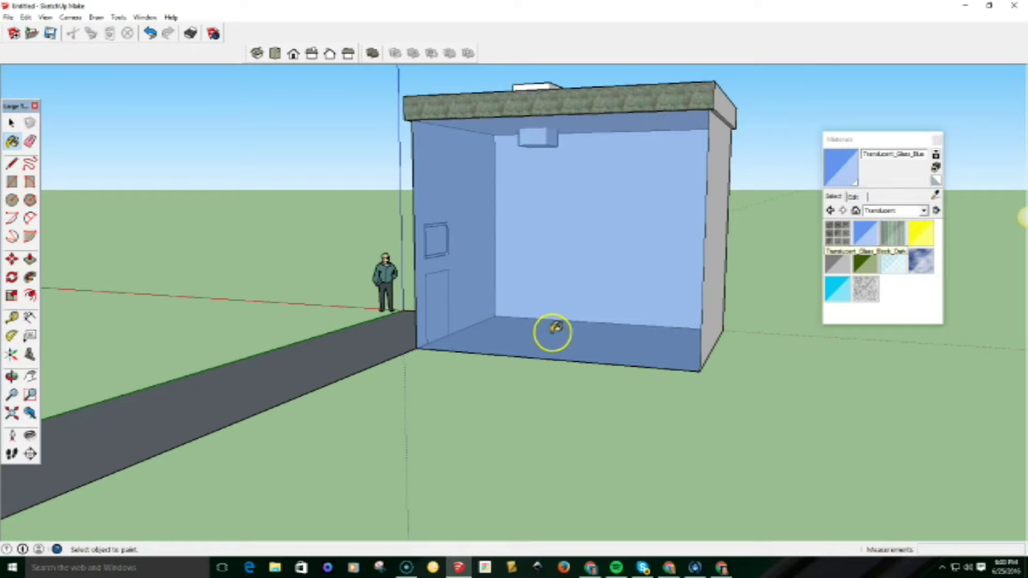
Draw a circle with a radius of about 1'10" on the ground beside the glass wall, just behind the path
middle_click_drag(411, 262, 615, 319)
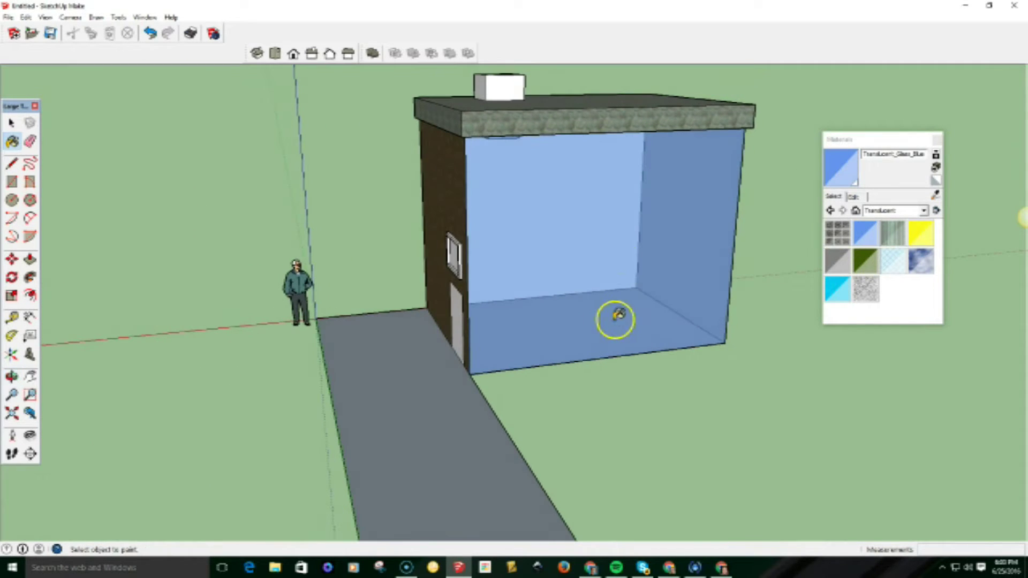
scroll(503, 276, "down", 6)
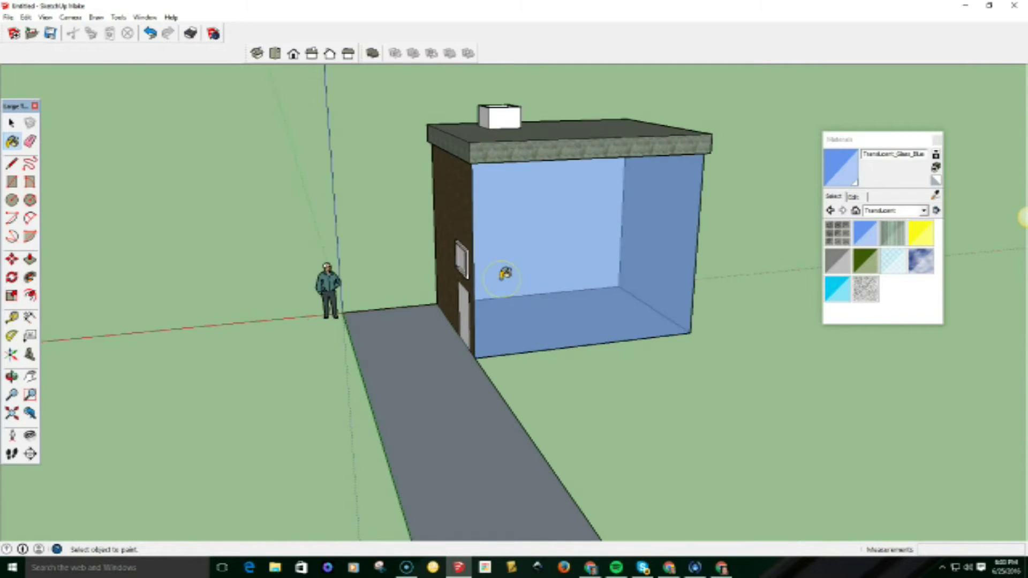
mouse_move(474, 337)
middle_mouse_down()
mouse_move(478, 352)
mouse_move(628, 362)
mouse_move(753, 355)
mouse_move(744, 348)
middle_mouse_up()
scroll(745, 342, "up", 3)
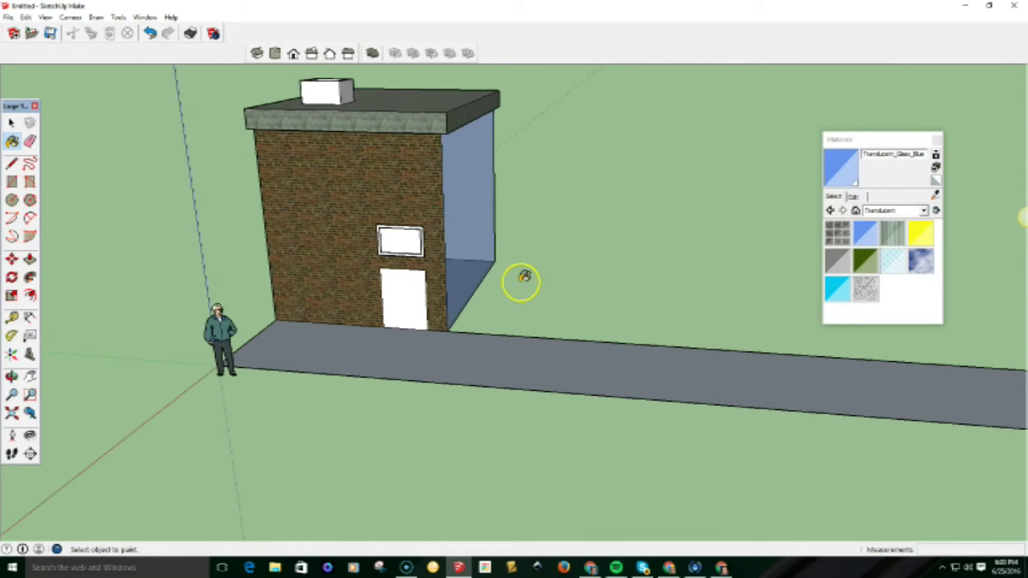
left_click(11, 200)
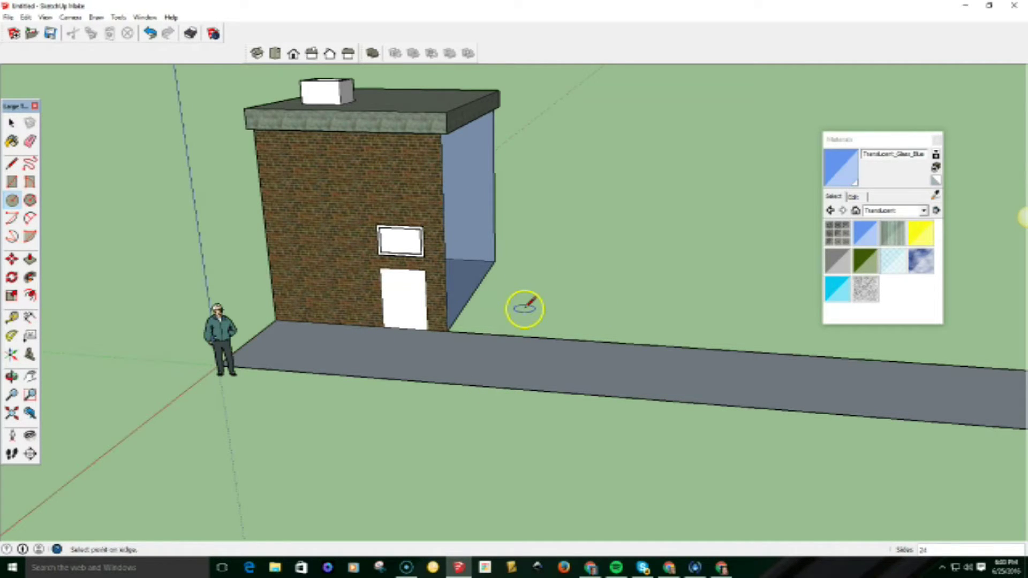
left_click(544, 315)
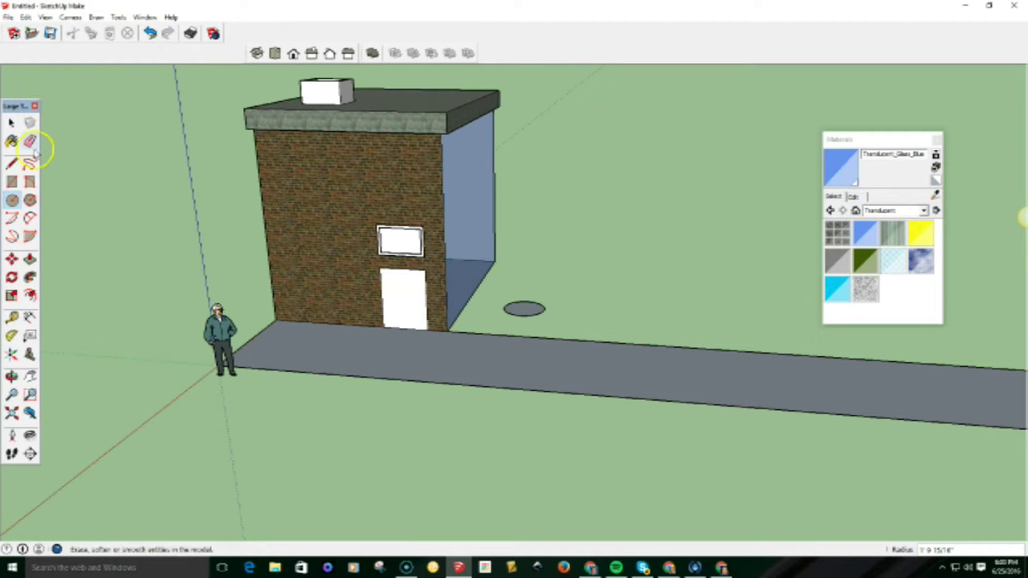
Pull the ground circle up into a column about 17'6" tall, roughly level with the building's roof
left_click(13, 124)
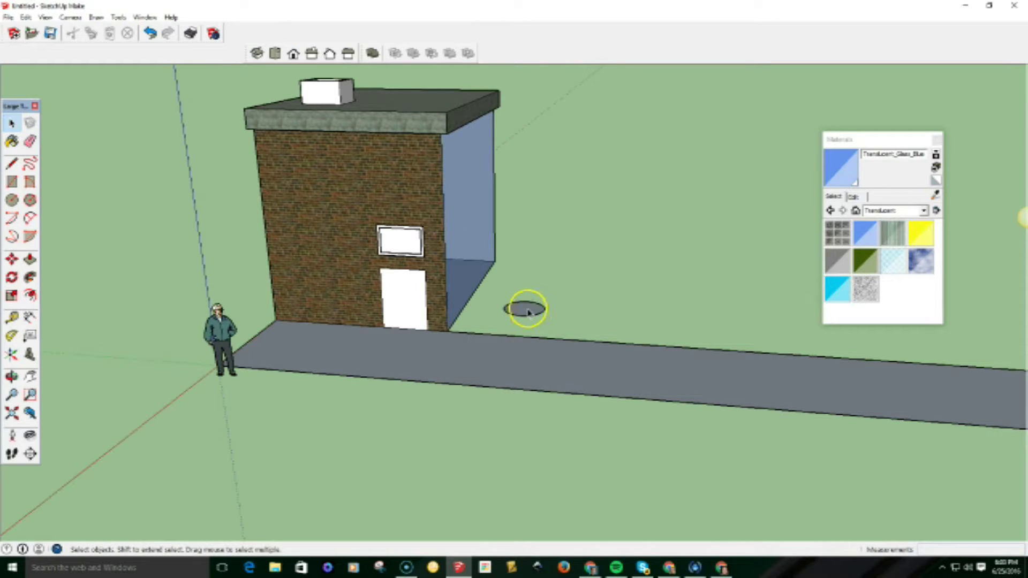
left_click(31, 259)
left_click_drag(525, 309, 464, 110)
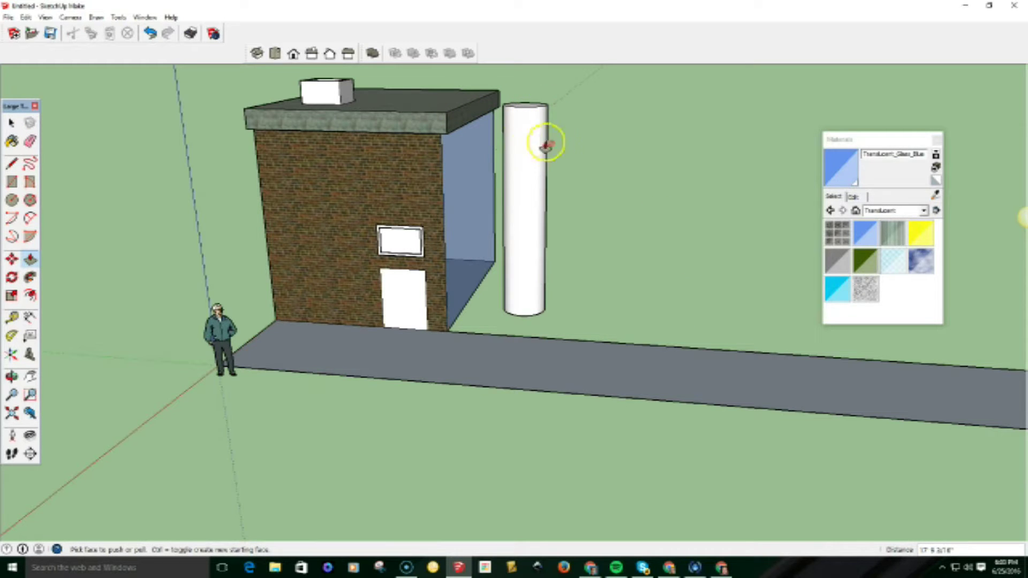
Draw a rectangle about 8'7" deep on the ground, beyond the column and behind the path
middle_click_drag(632, 137, 529, 261)
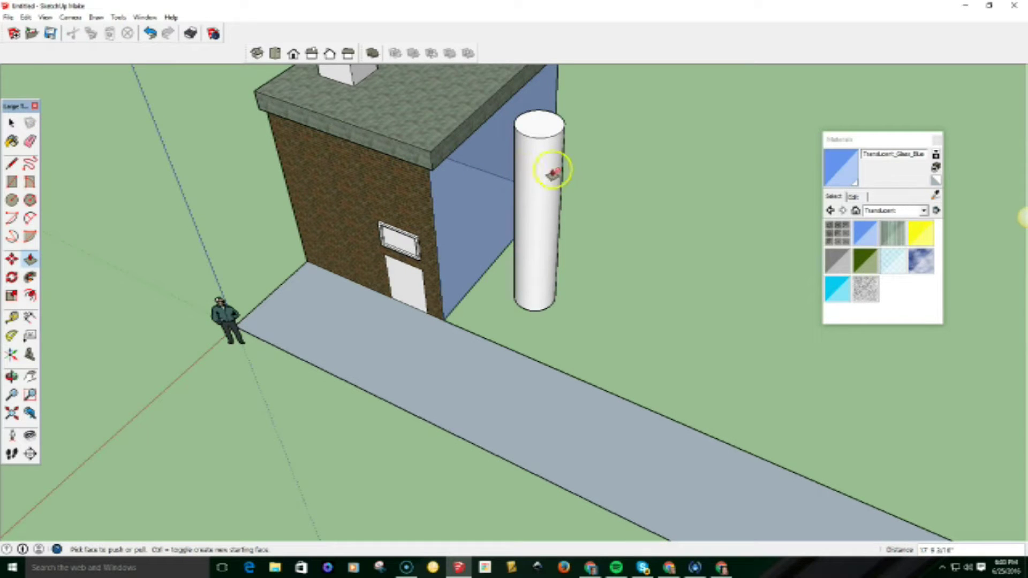
middle_click_drag(583, 243, 699, 214)
scroll(664, 222, "up", 2)
scroll(660, 225, "down", 4)
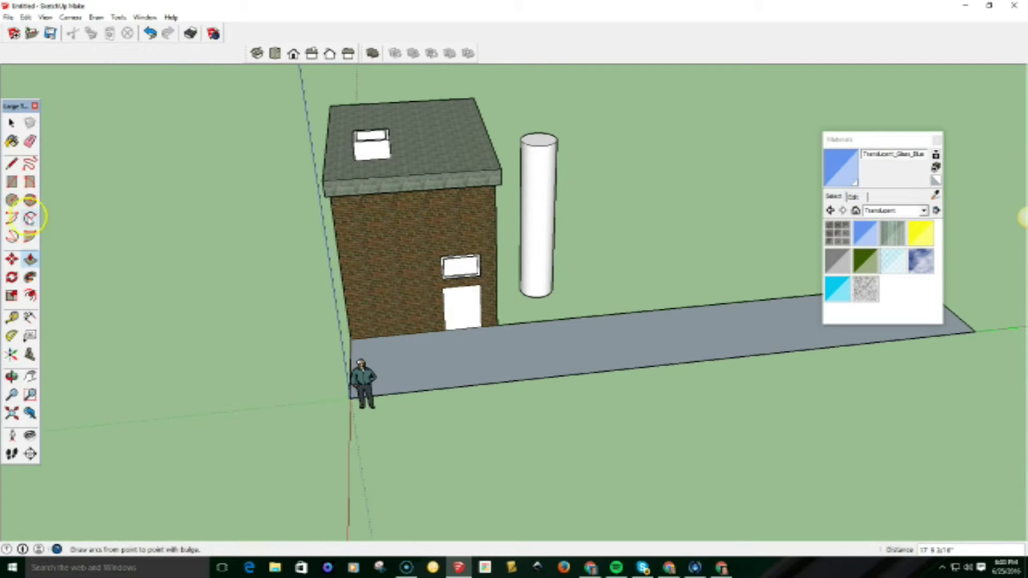
left_click(12, 182)
left_click(597, 256)
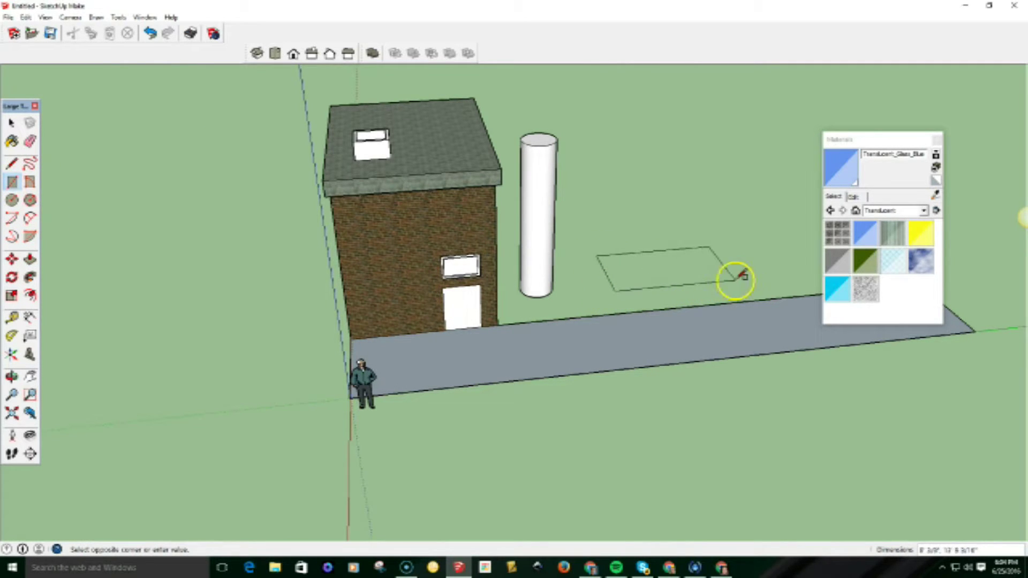
left_click(770, 278)
Pull the new ground rectangle up into a box about 5'5" high
scroll(784, 262, "up", 5)
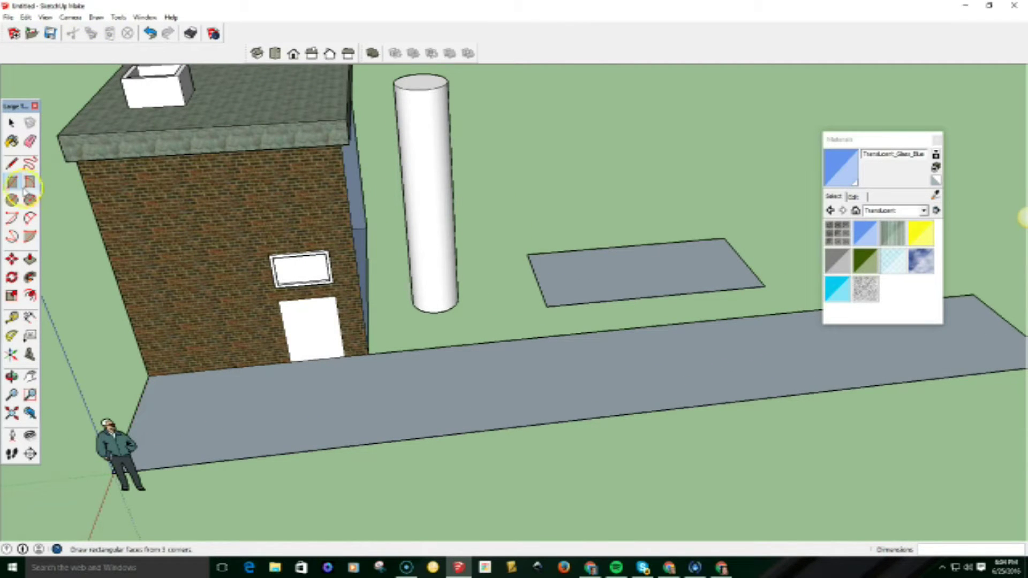
left_click(30, 259)
left_click_drag(617, 282, 615, 223)
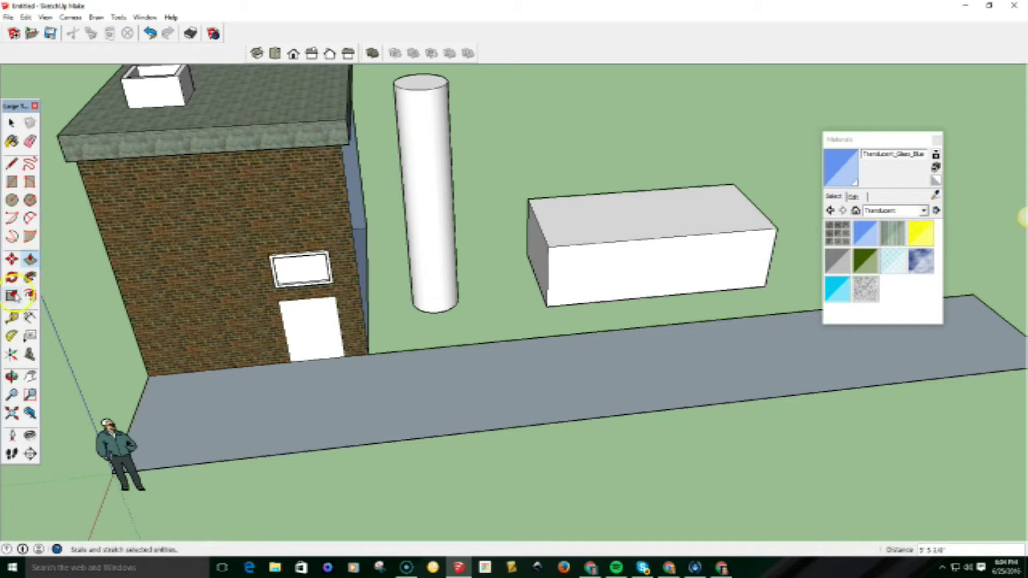
Draw a sagging arc on the box's front face, from the upper corner nearest the column to the bottom edge
left_click(30, 217)
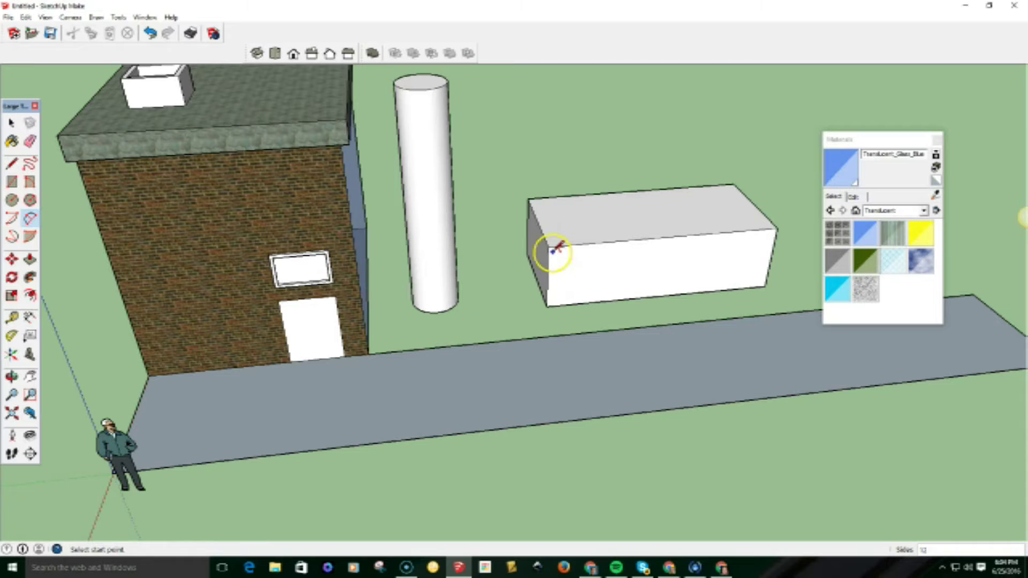
left_click(549, 247)
left_click(620, 299)
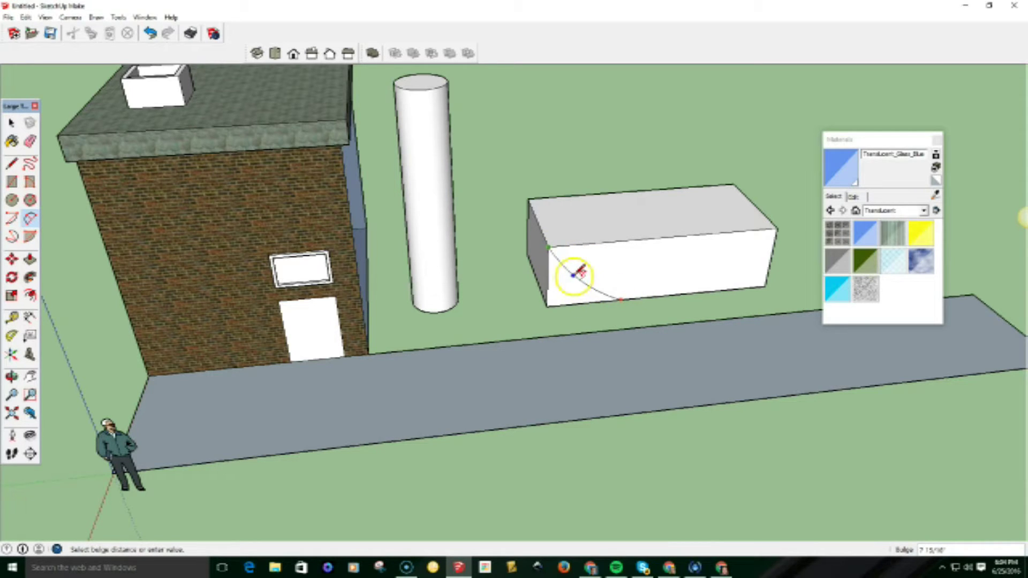
left_click(582, 272)
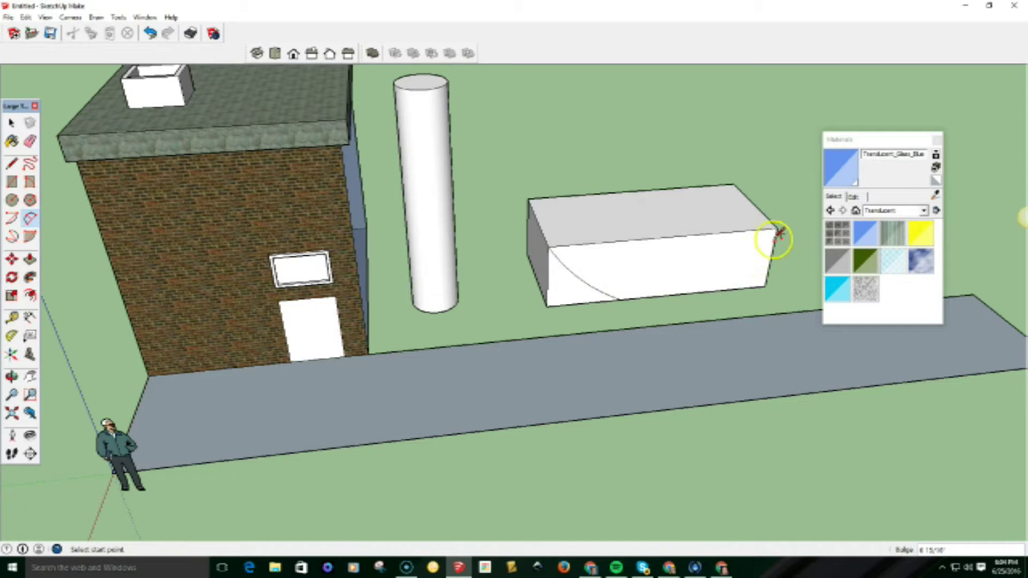
Try to draw a mirrored arc at the far end of the box's front face and push in the area between the arcs
left_click(776, 230)
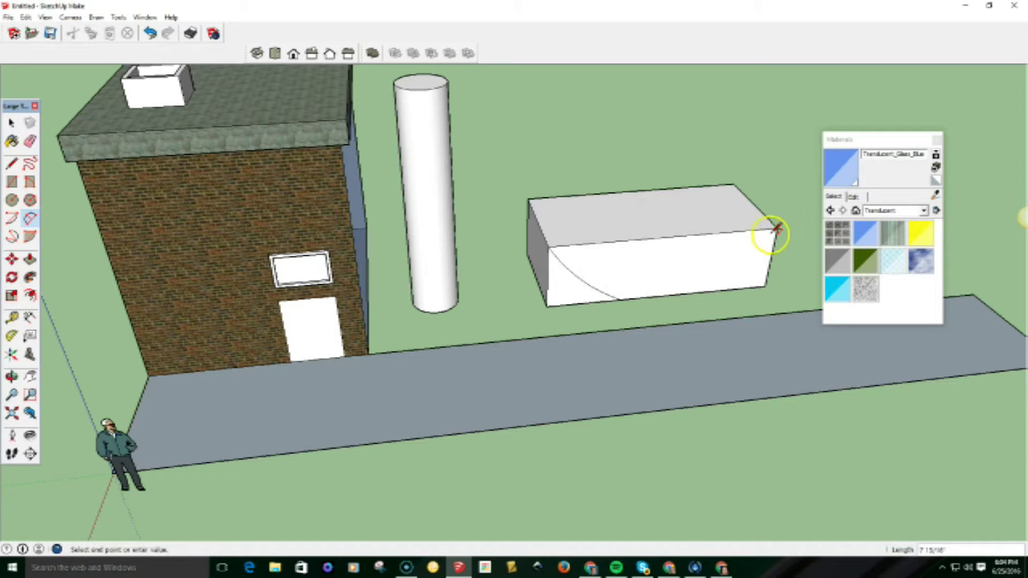
left_click(705, 291)
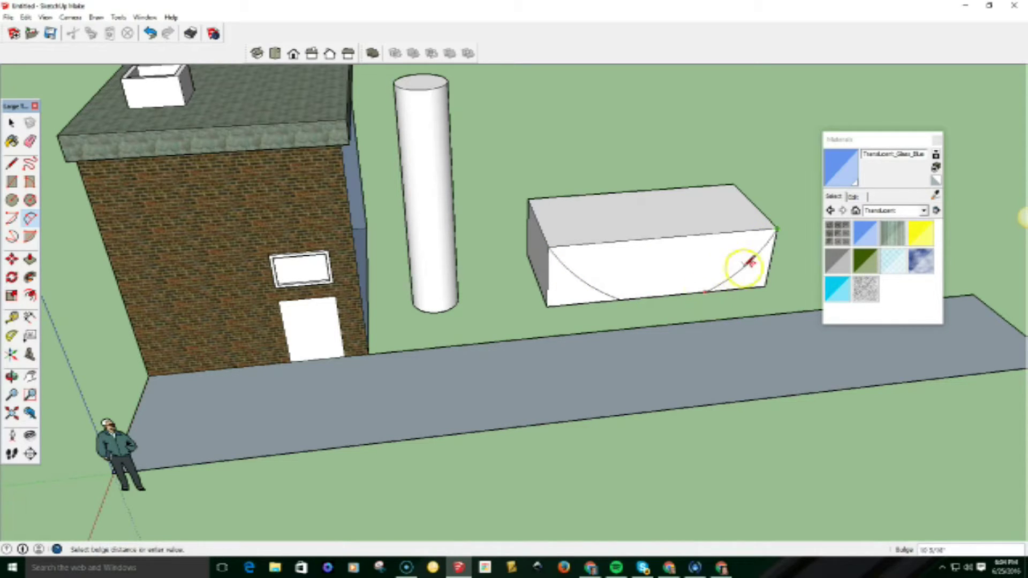
left_click(751, 262)
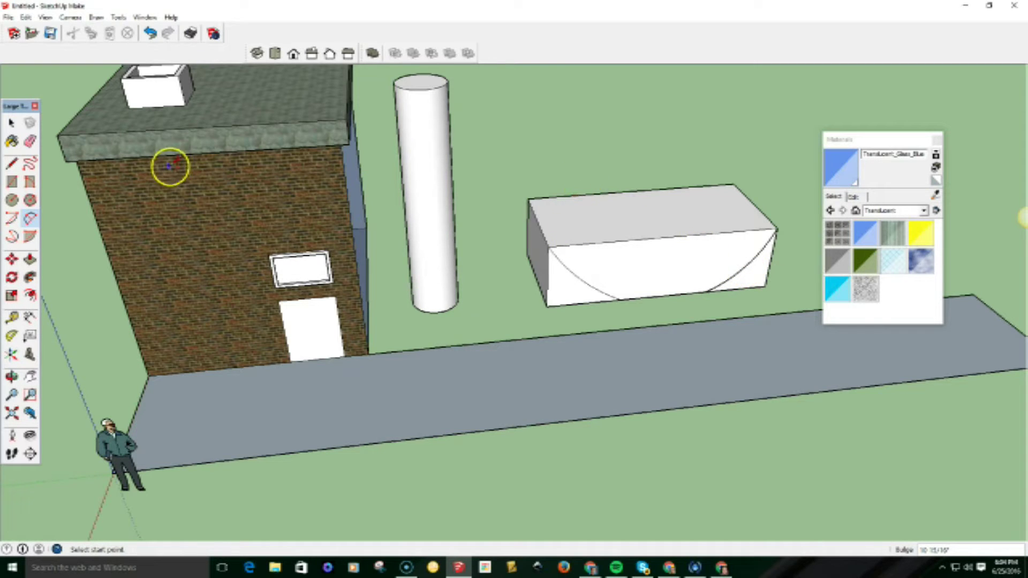
left_click(13, 165)
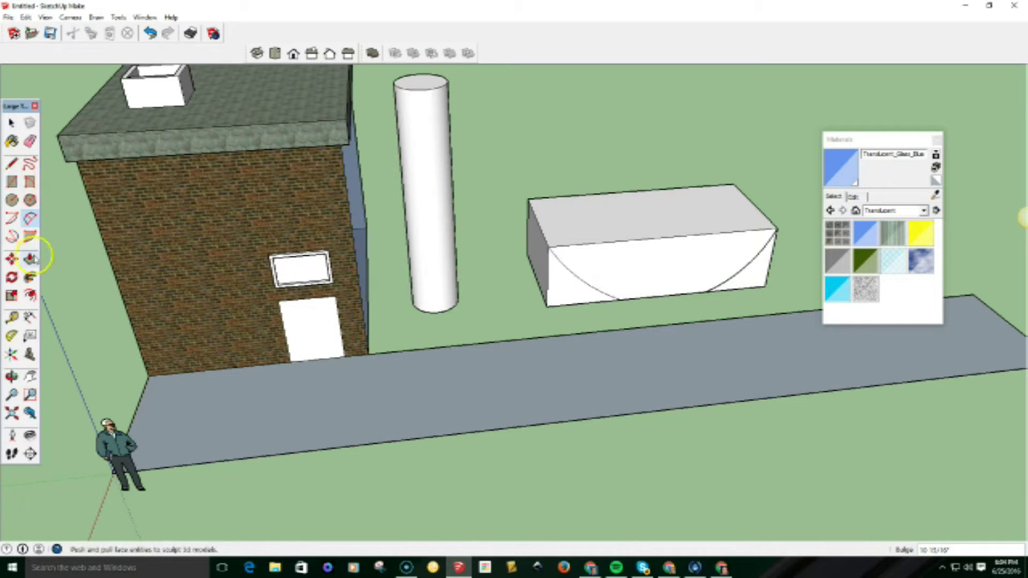
left_click(30, 259)
left_click_drag(614, 264, 596, 230)
Undo the push on the box's front face and the second arc
left_click(25, 17)
left_click(36, 30)
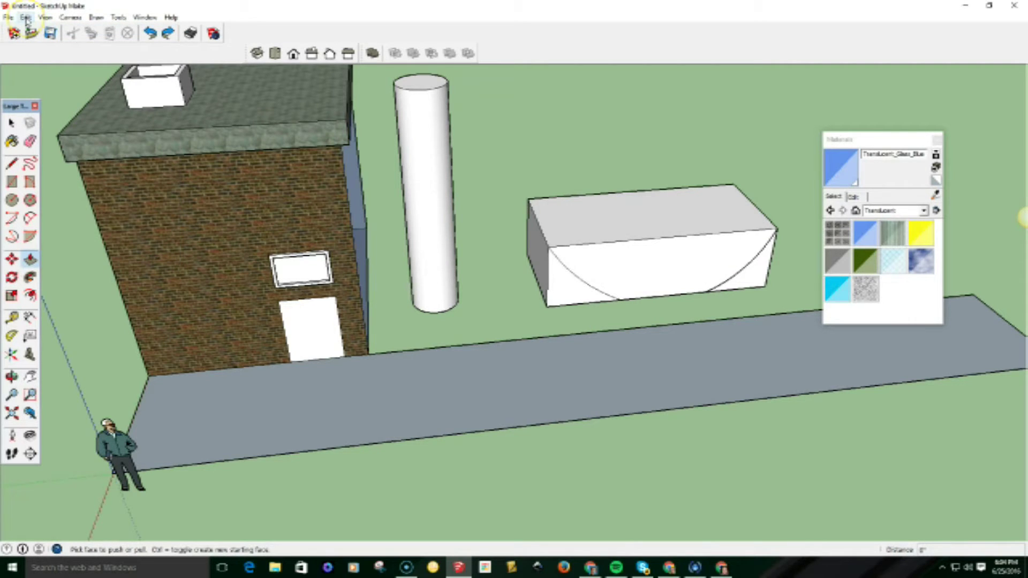
left_click(27, 19)
left_click(38, 30)
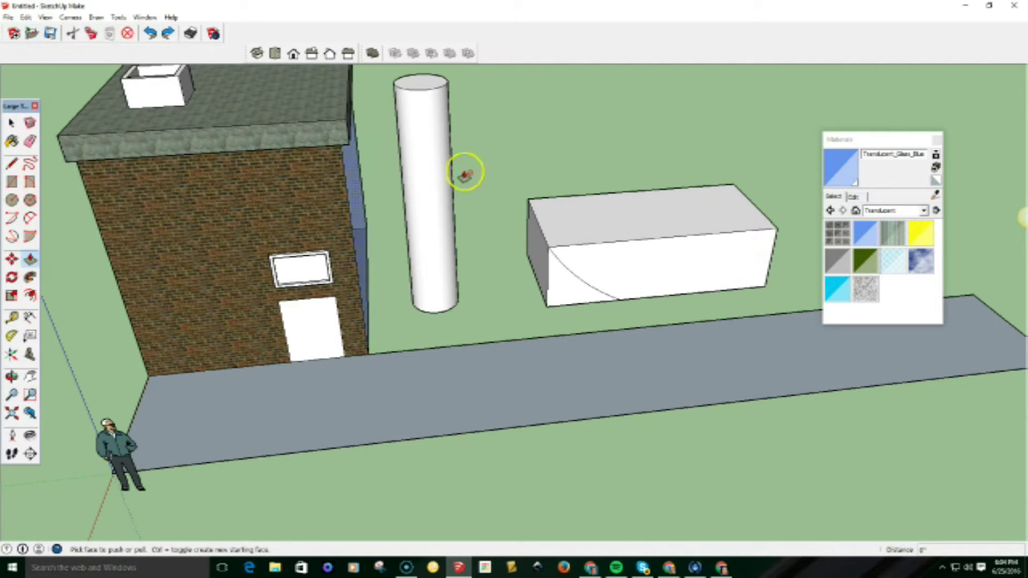
Draw a second arc with a bulge of about 11" from the front face's far upper corner to its bottom edge
scroll(691, 298, "down", 3)
scroll(824, 322, "up", 8)
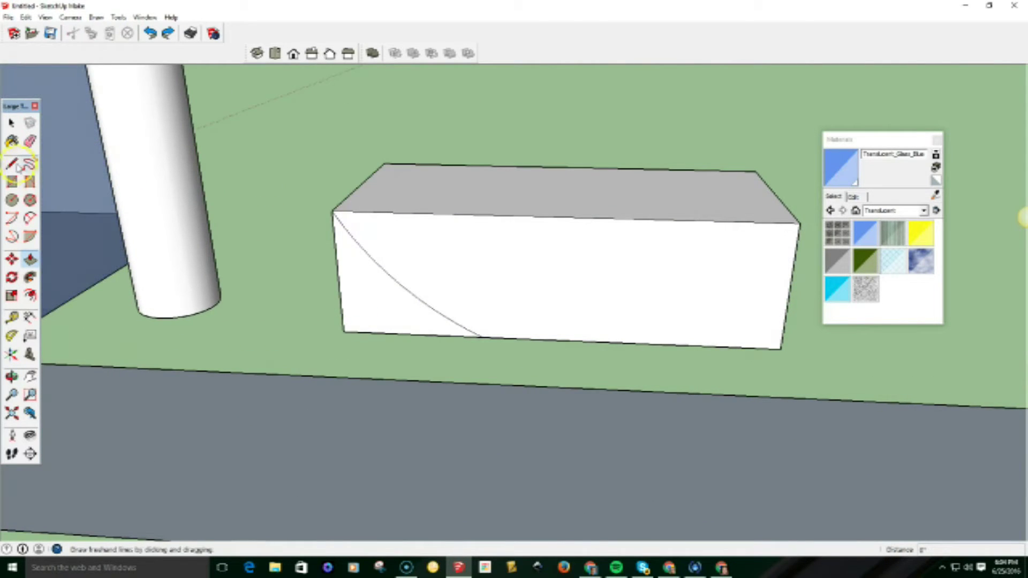
left_click(30, 218)
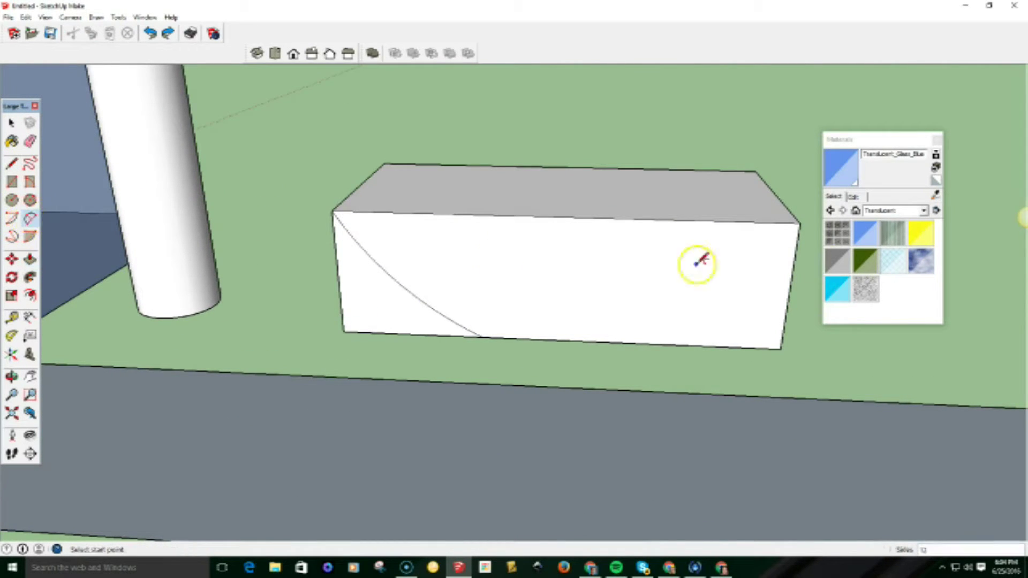
left_click(800, 224)
left_click(618, 341)
left_click(710, 306)
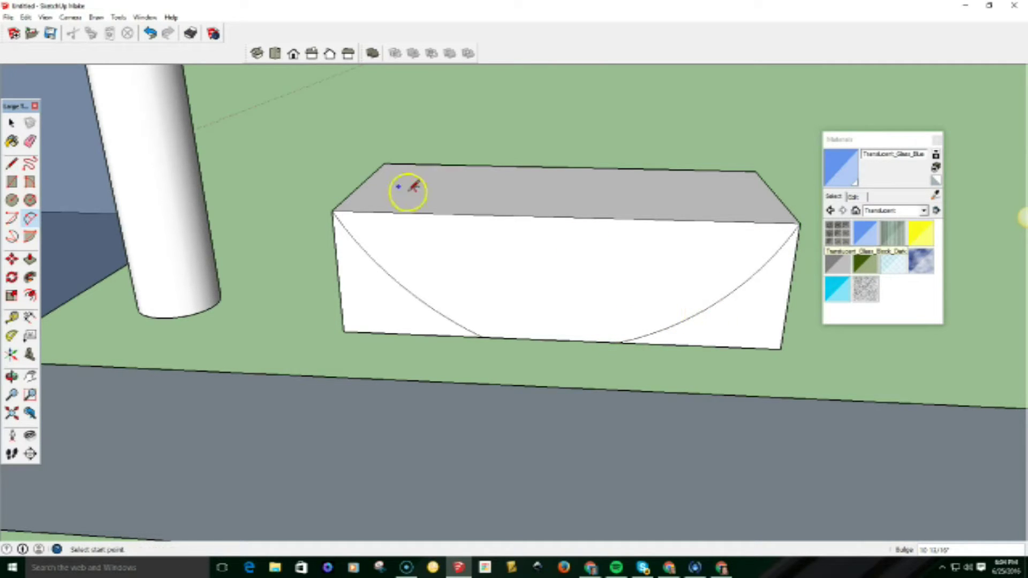
Push the face between the two arcs back through the box's full depth, leaving two separate curved ramps
left_click(30, 260)
left_click_drag(500, 268, 524, 207)
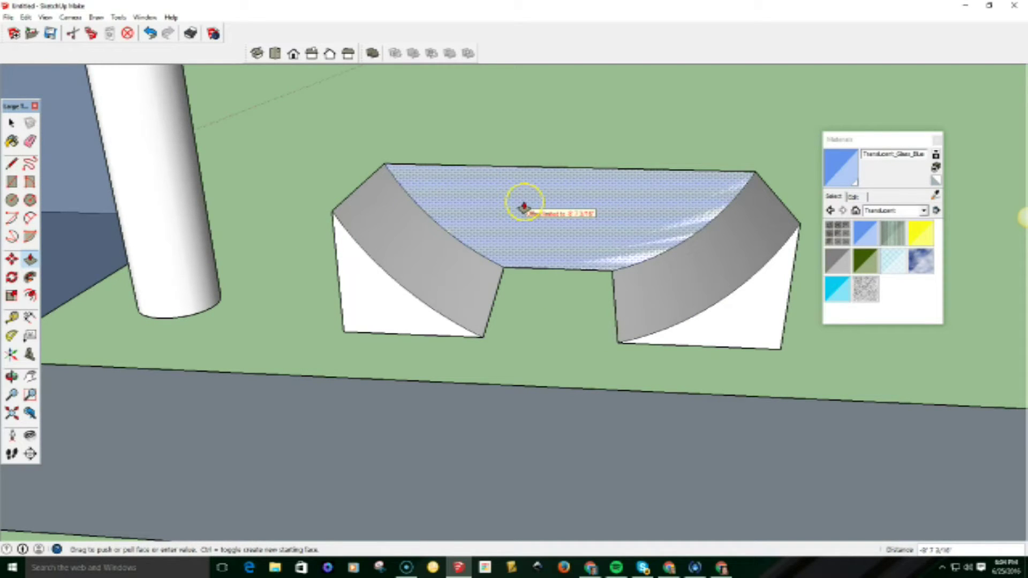
left_click(524, 208)
left_click(503, 230)
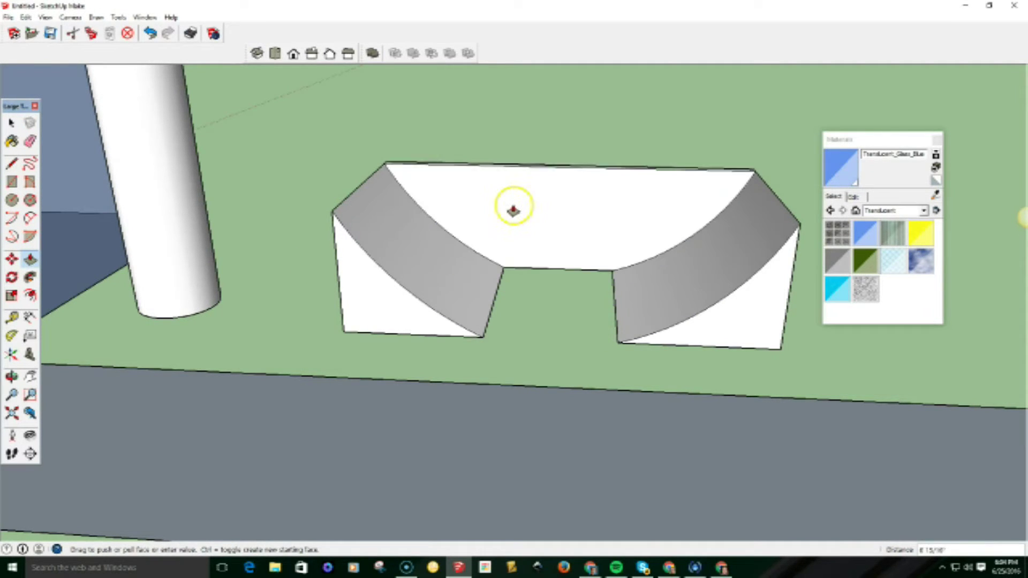
left_click(515, 214)
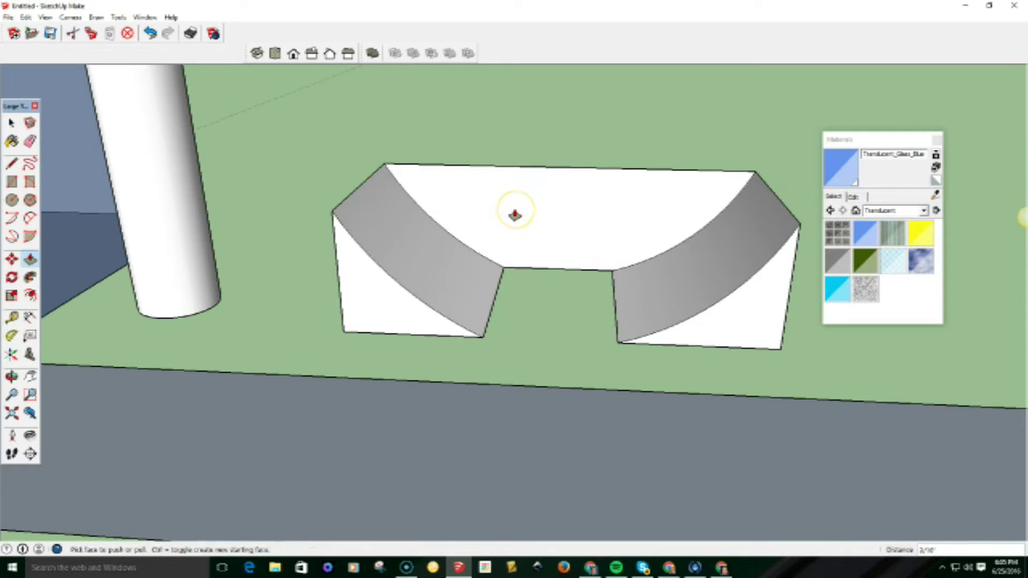
left_click(498, 214)
left_click(517, 208)
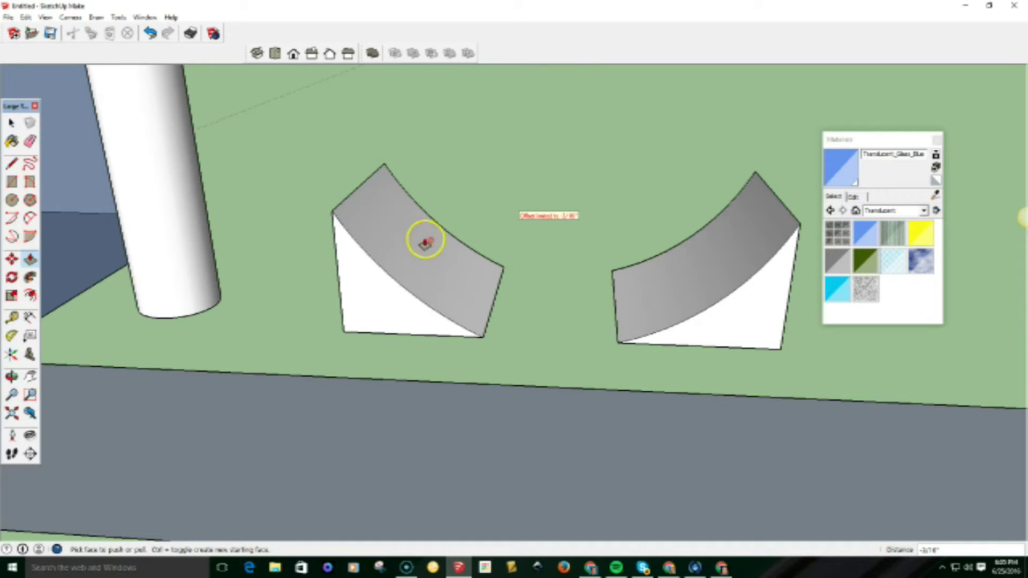
middle_click_drag(257, 245, 342, 282)
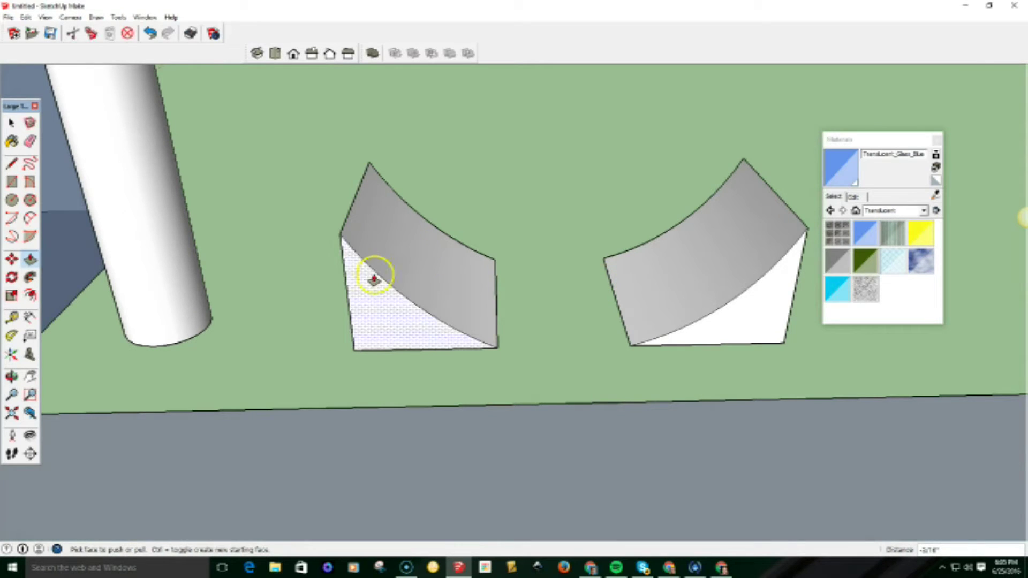
middle_click_drag(466, 231, 577, 214)
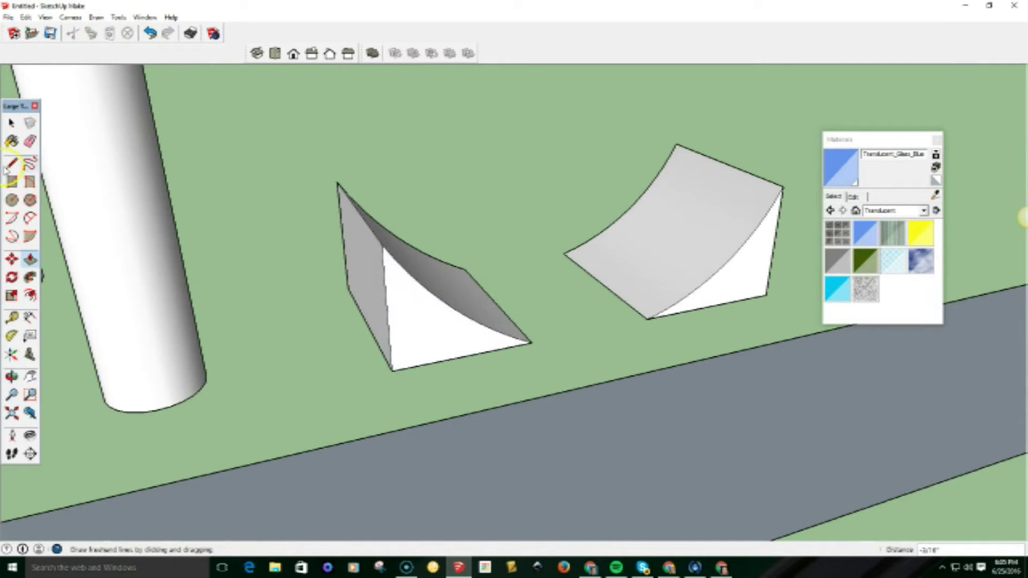
Draw three connected lines across the front face of the ramp nearest the column, enclosing an angular area between its curve and straight edges
left_click(14, 201)
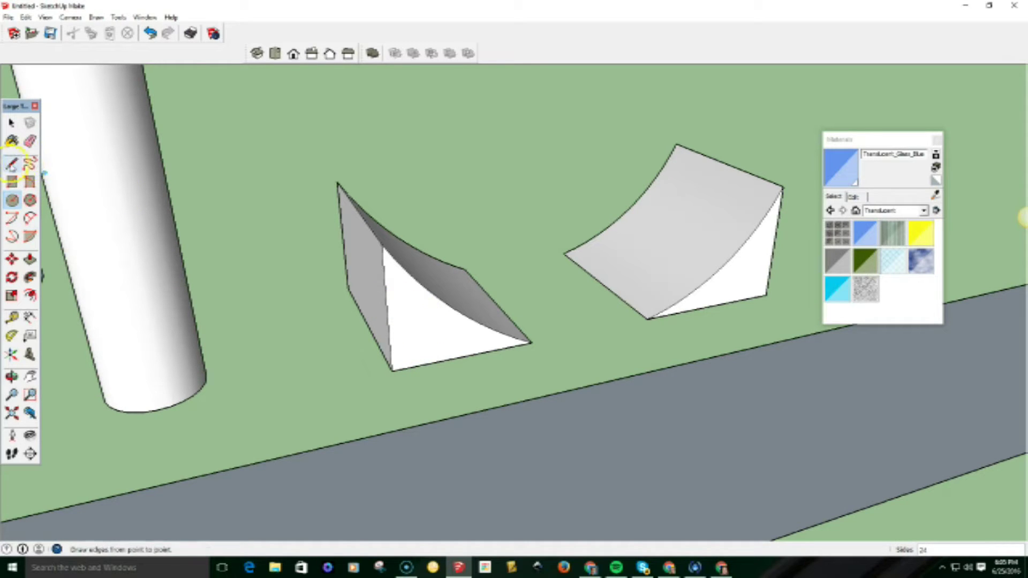
left_click(12, 163)
left_click(416, 280)
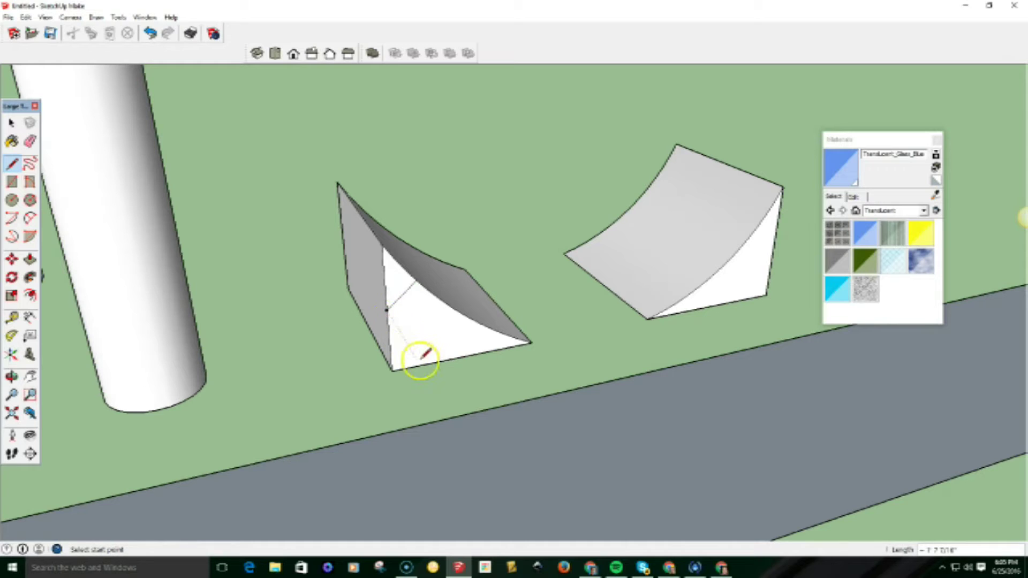
left_click(388, 310)
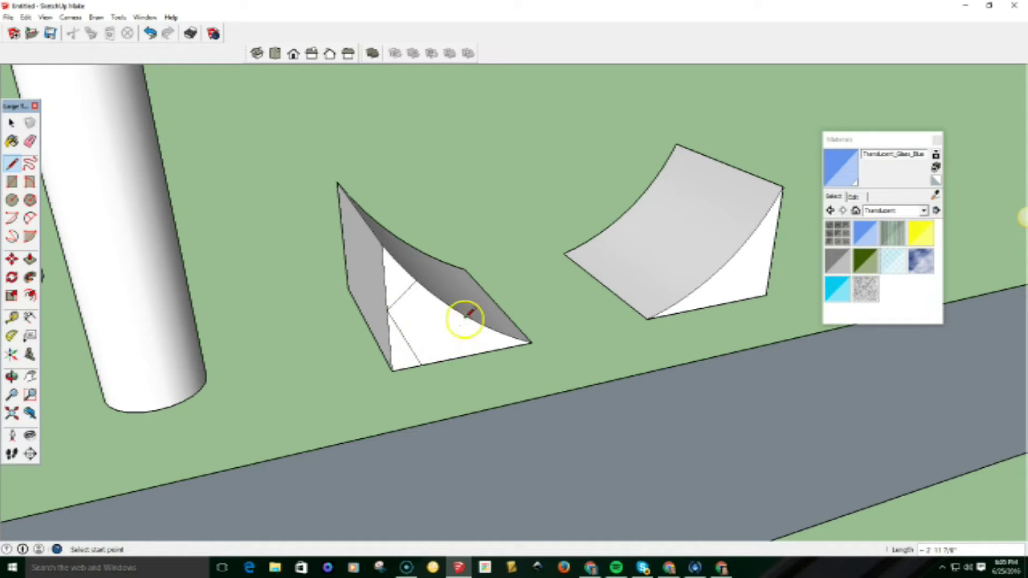
left_click(422, 365)
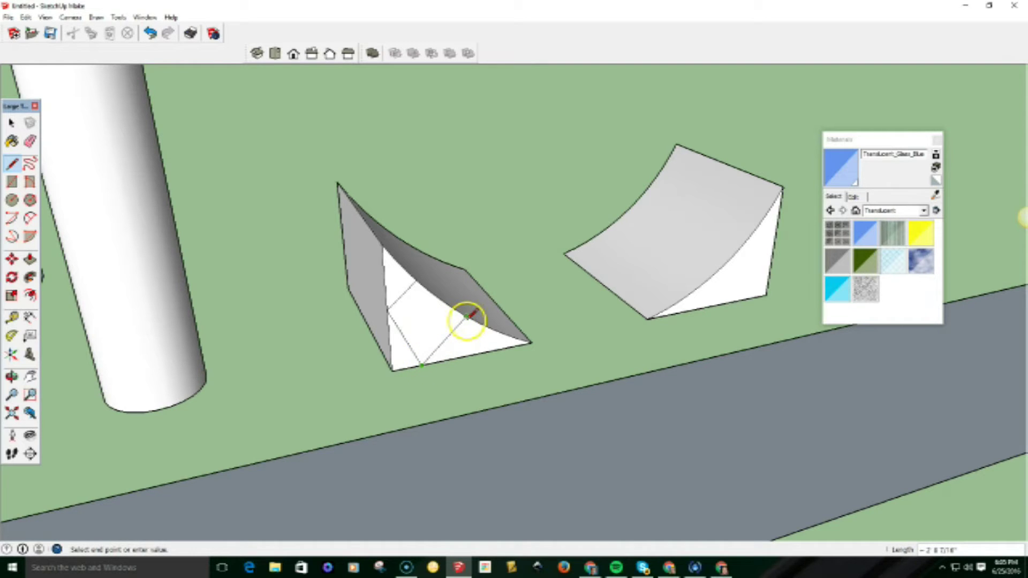
Push the enclosed area on that ramp's front face back about 5' 10 1/2" to cut an angular notch
middle_click_drag(589, 279, 223, 154)
left_click(30, 259)
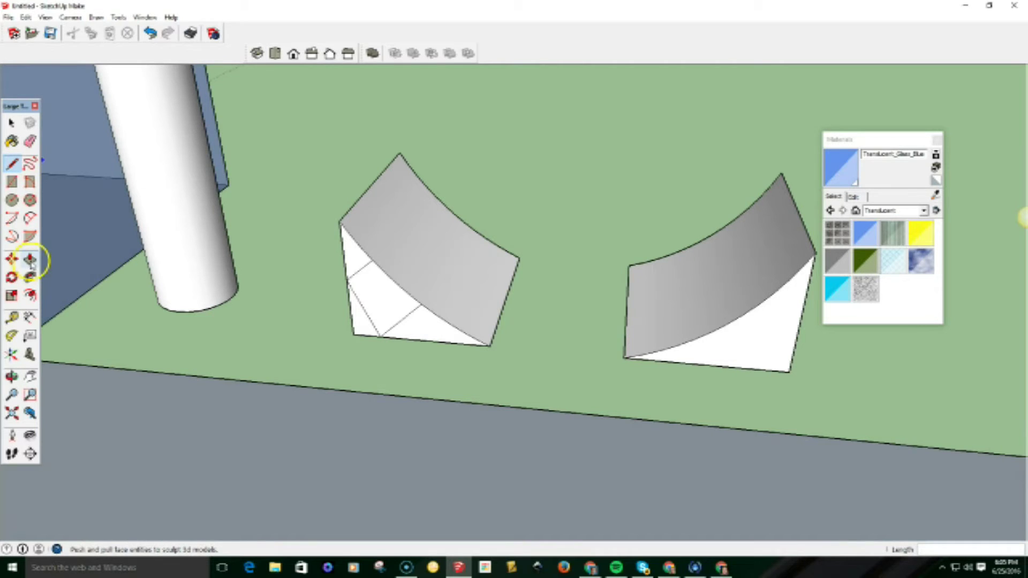
left_click_drag(361, 298, 447, 252)
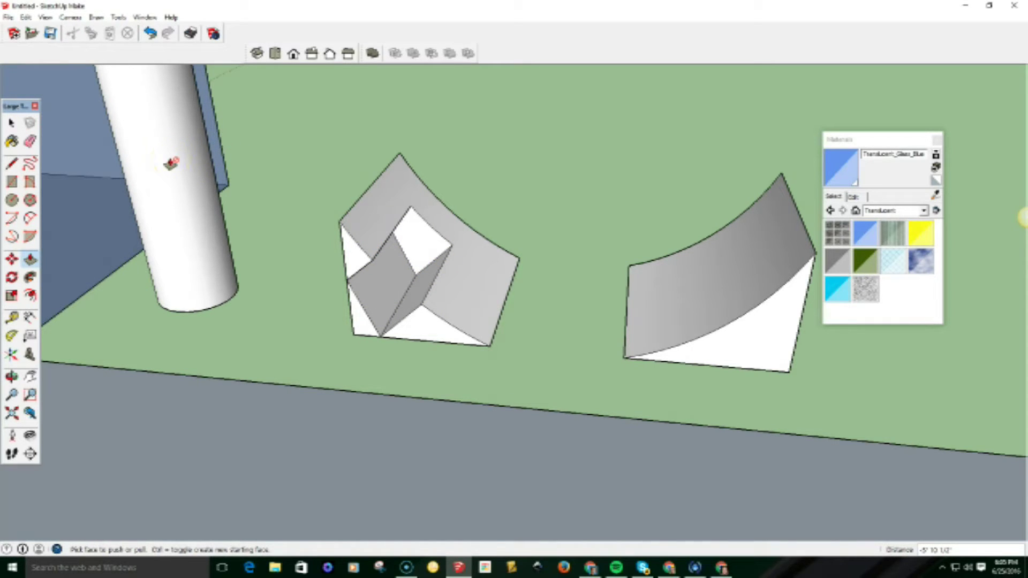
Place filled 3D text of the person's full name, extruded 1", on the end of the path beside the standing figure
scroll(455, 271, "down", 8)
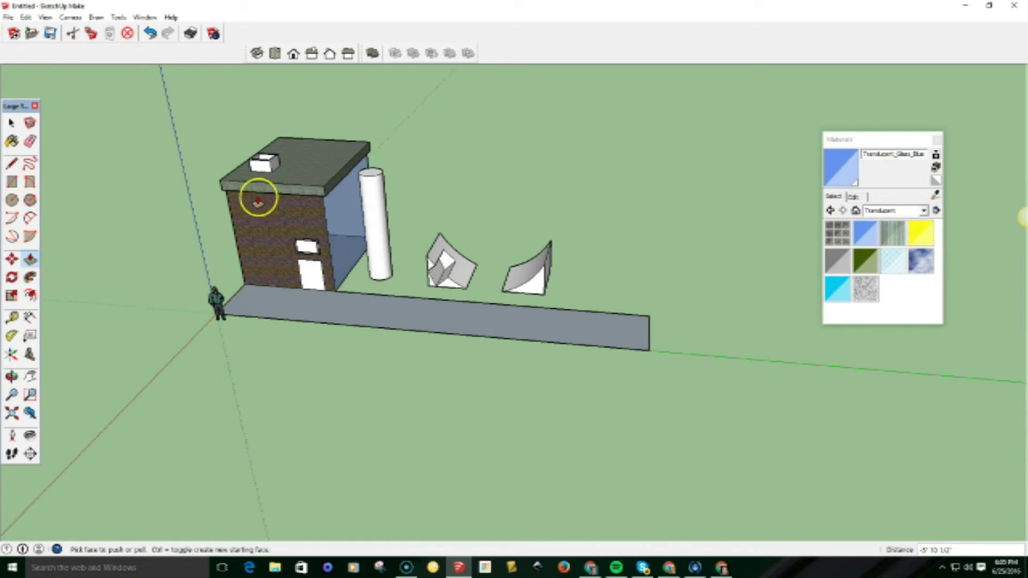
scroll(211, 173, "up", 4)
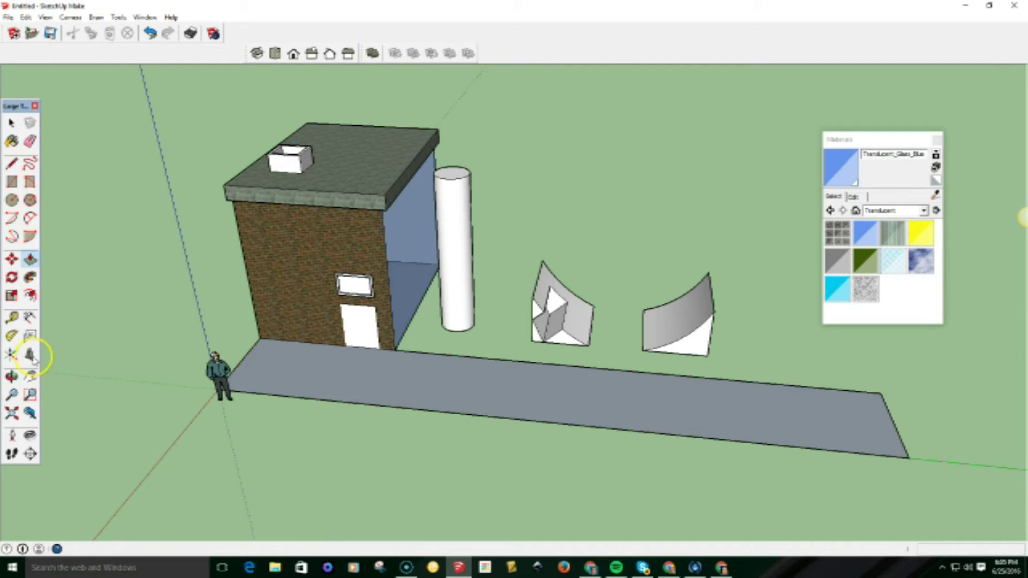
left_click(31, 356)
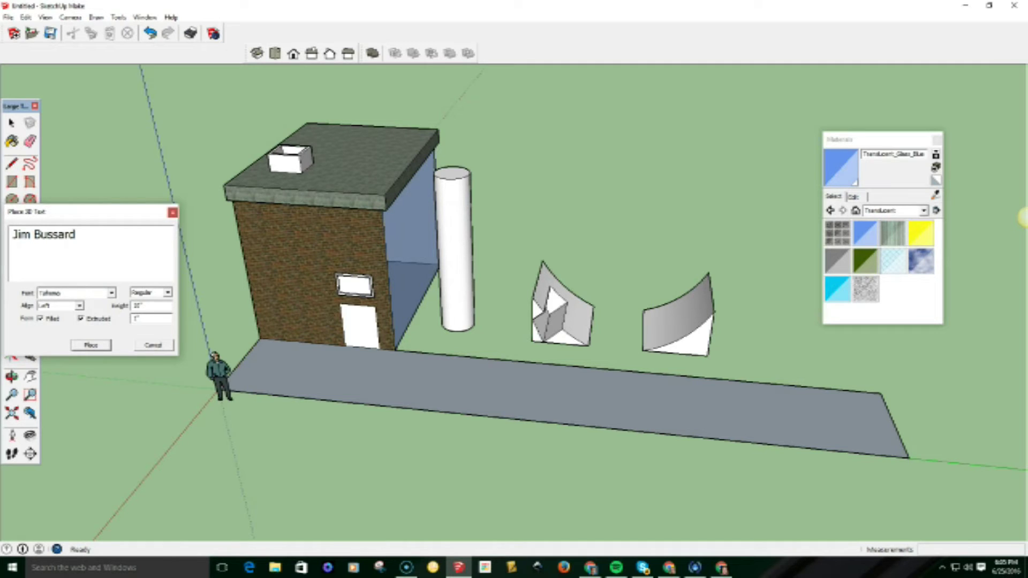
left_click(103, 345)
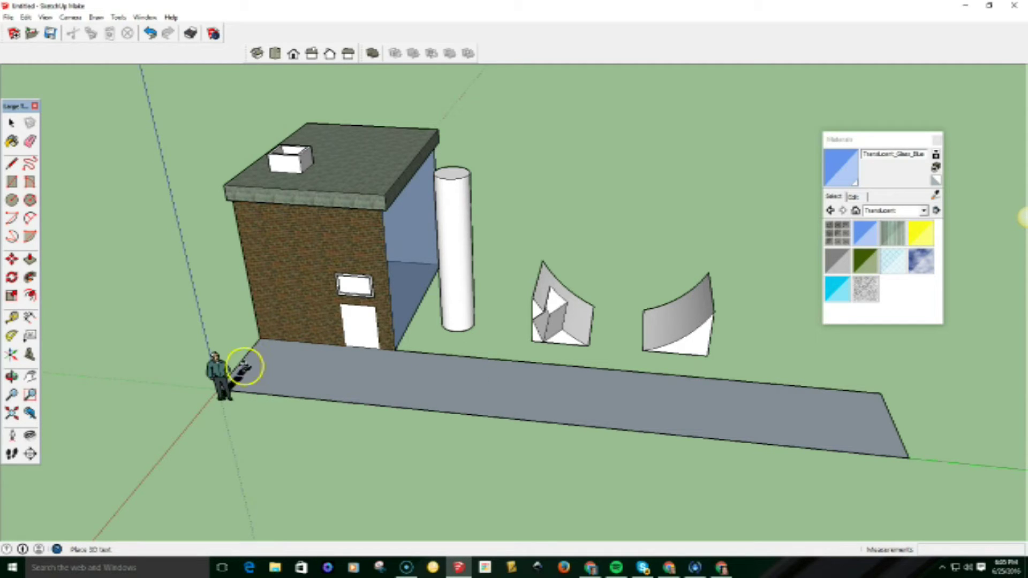
left_click(262, 350)
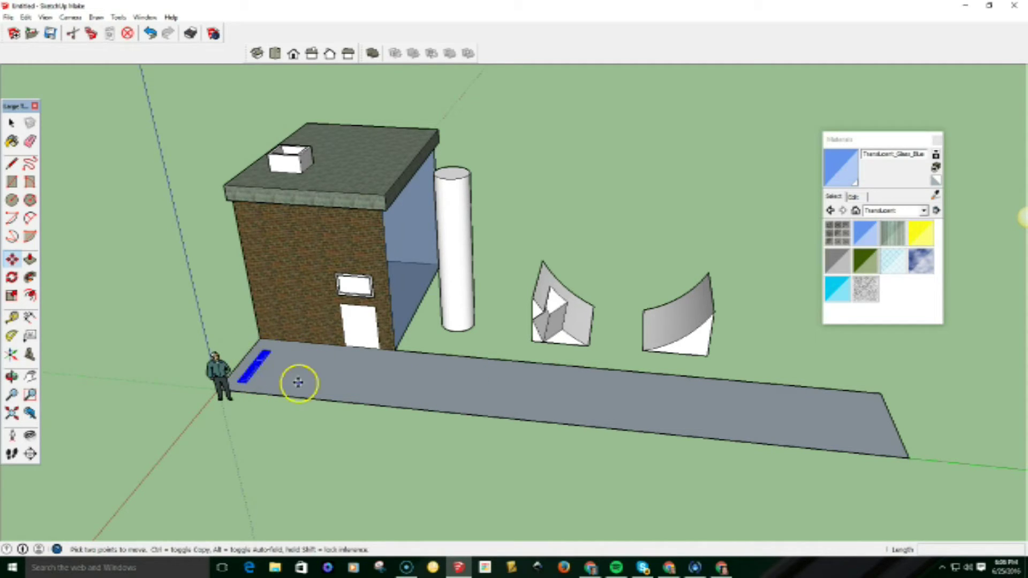
Try to move the 3D name text across the near end of the path
middle_click_drag(172, 333, 648, 572)
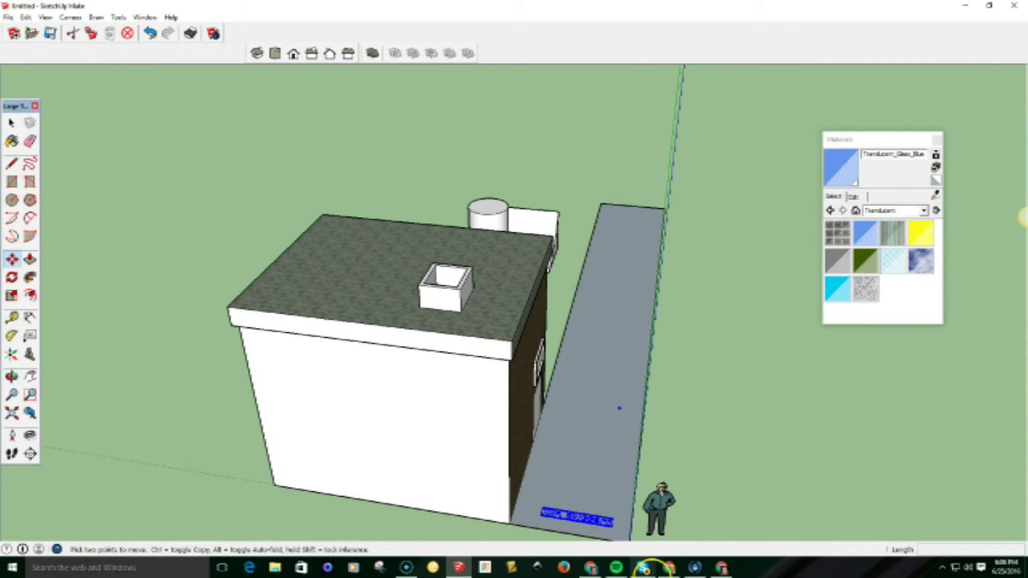
scroll(604, 520, "up", 4)
middle_click_drag(589, 464, 612, 424)
scroll(596, 489, "up", 3)
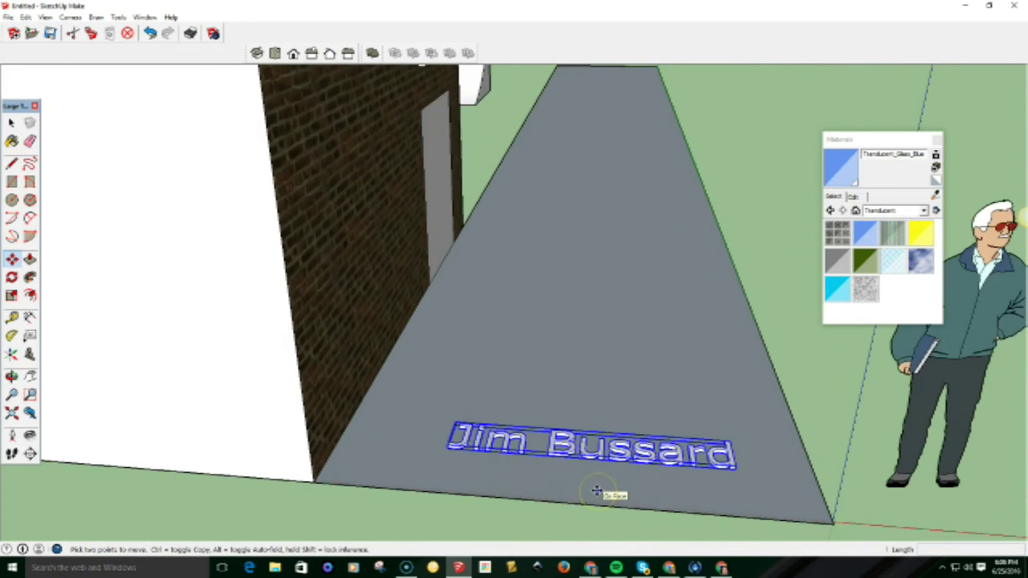
scroll(596, 490, "up", 2)
left_click_drag(675, 483, 589, 476)
right_click(590, 477)
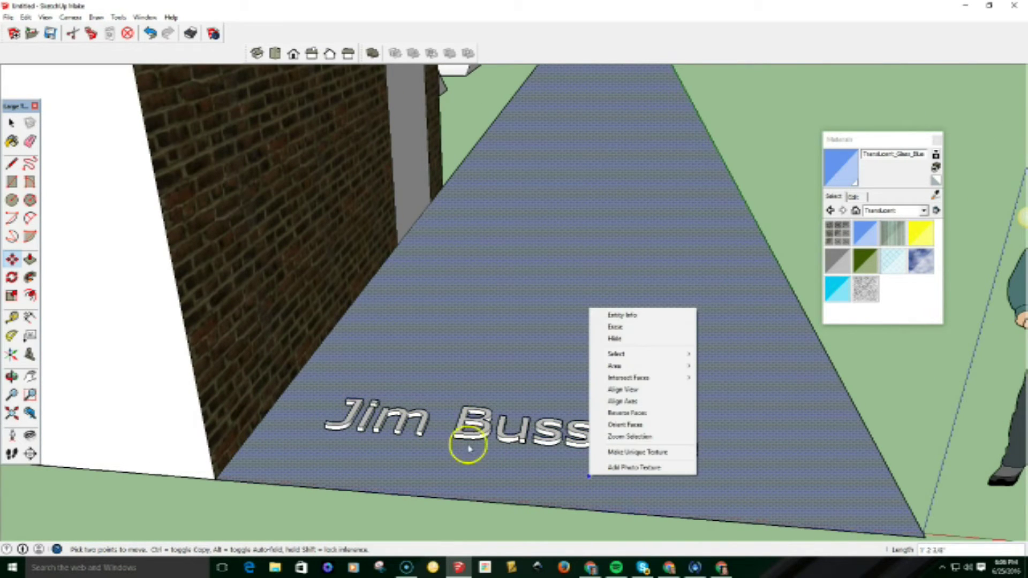
left_click(444, 467)
left_click(476, 444)
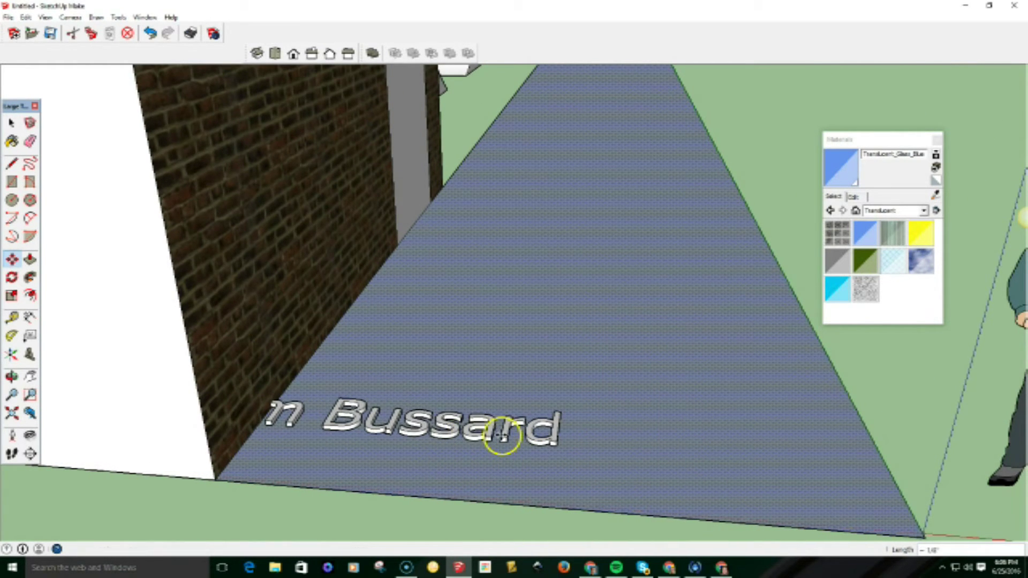
Undo the moves made to the 3D name text
left_click(27, 17)
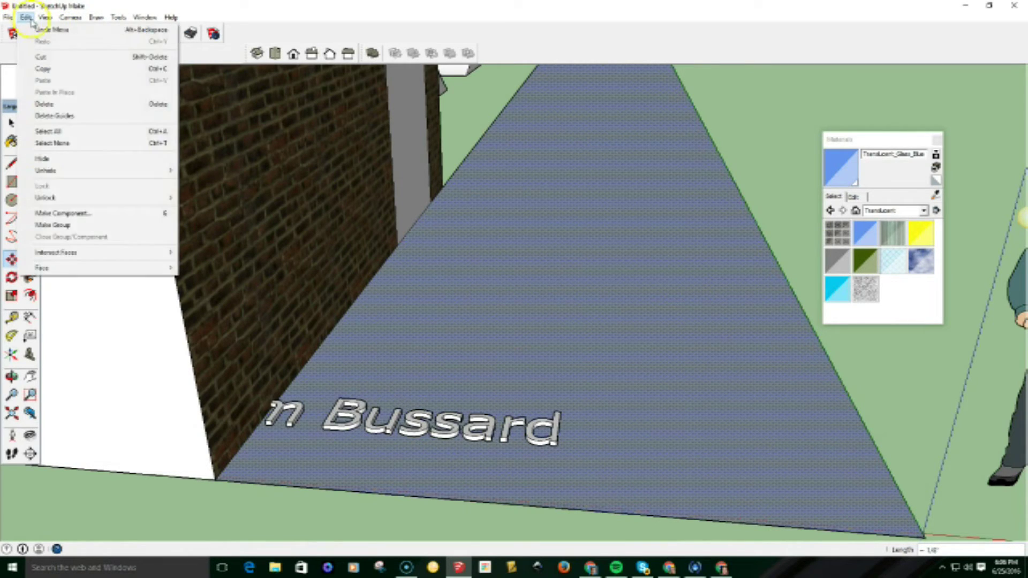
left_click(38, 27)
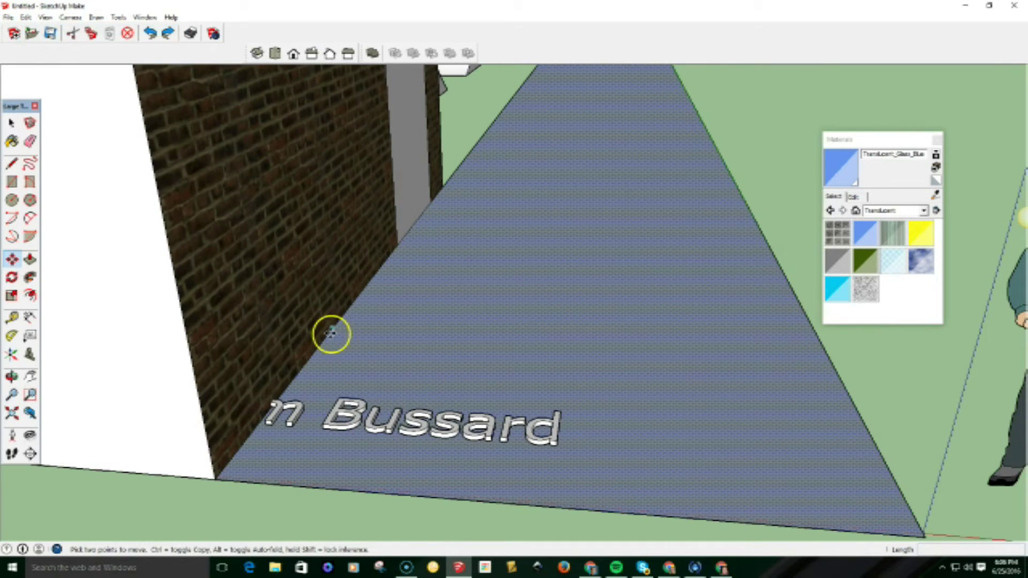
left_click(26, 17)
left_click(40, 29)
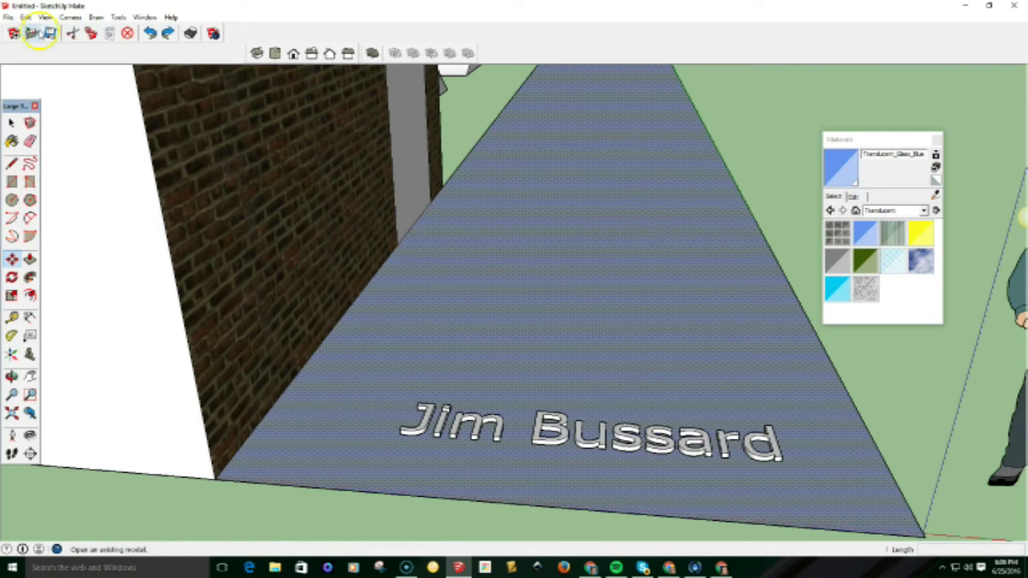
scroll(422, 363, "down", 10)
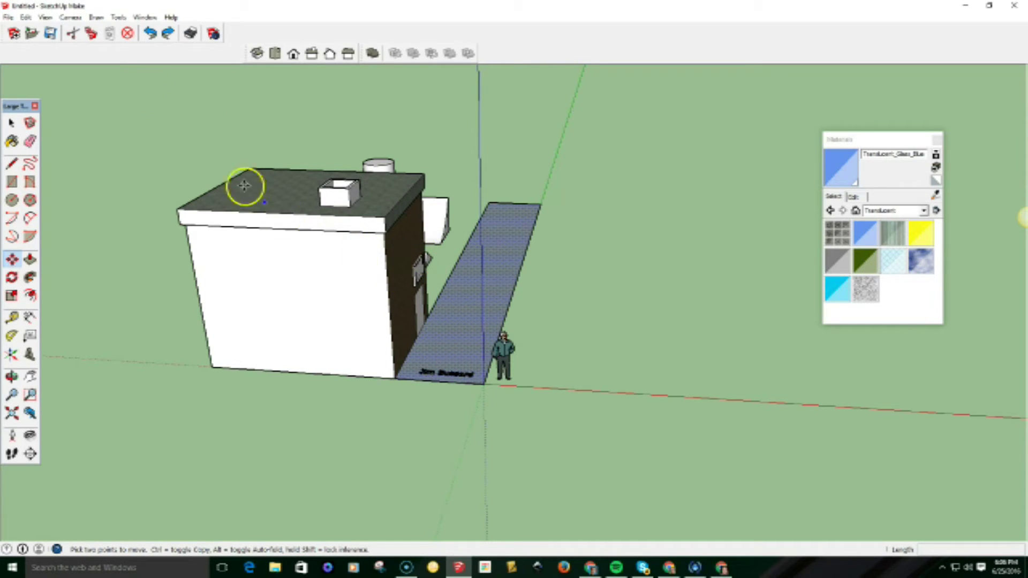
left_click(27, 18)
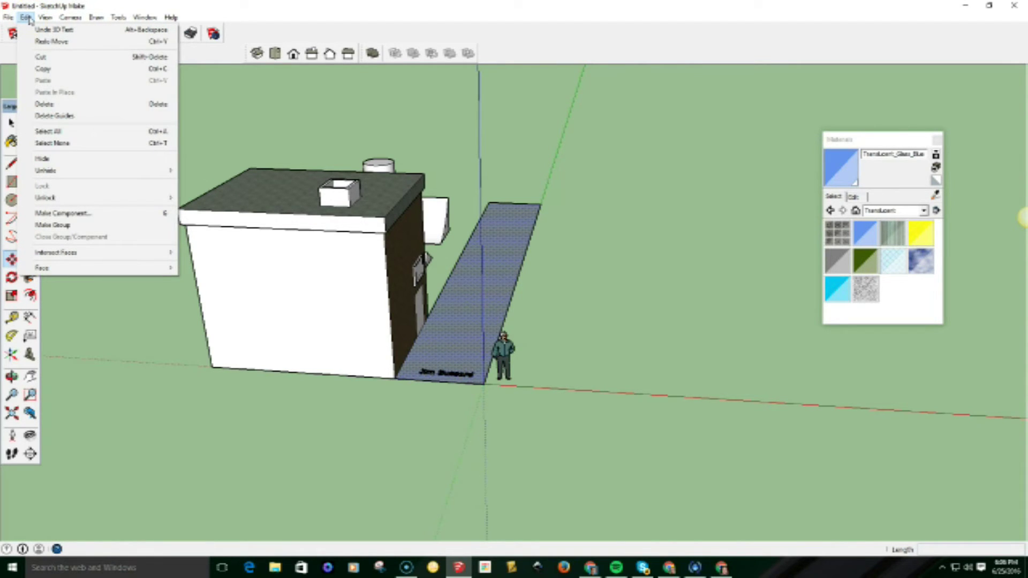
left_click(46, 18)
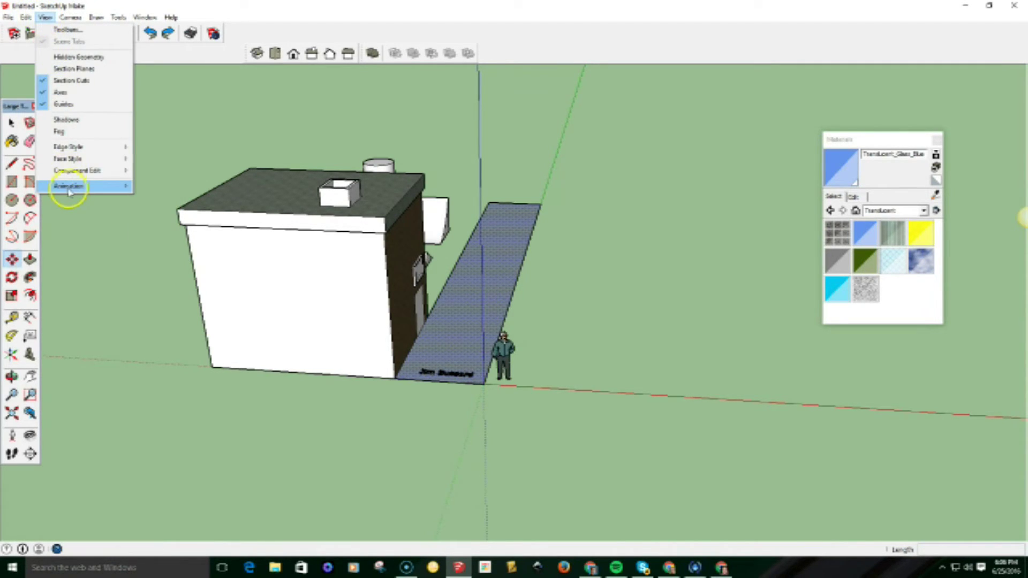
mouse_move(72, 188)
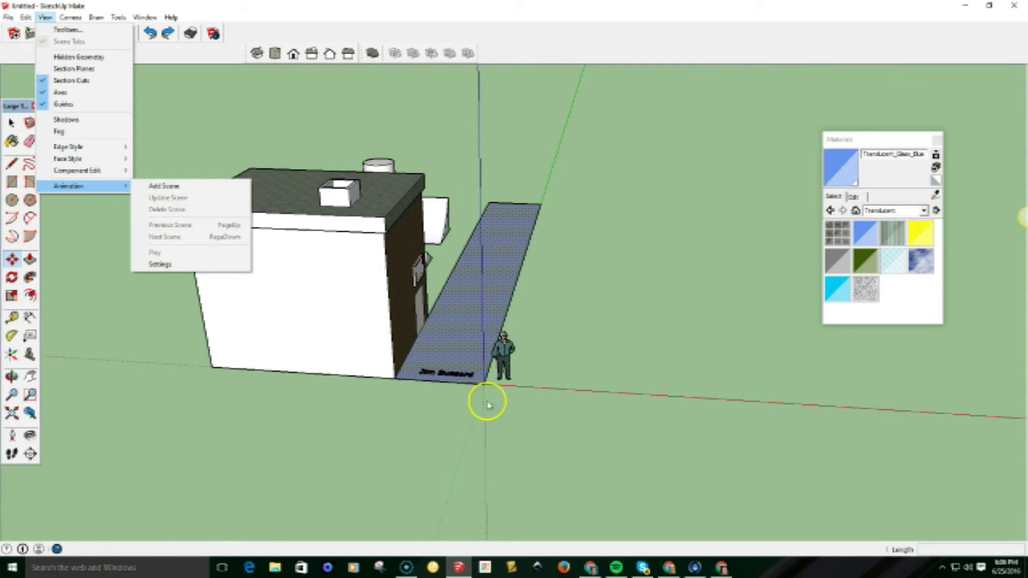
left_click(326, 410)
Add an animation scene with a close-up of the 3D name text on the path
scroll(437, 374, "up", 3)
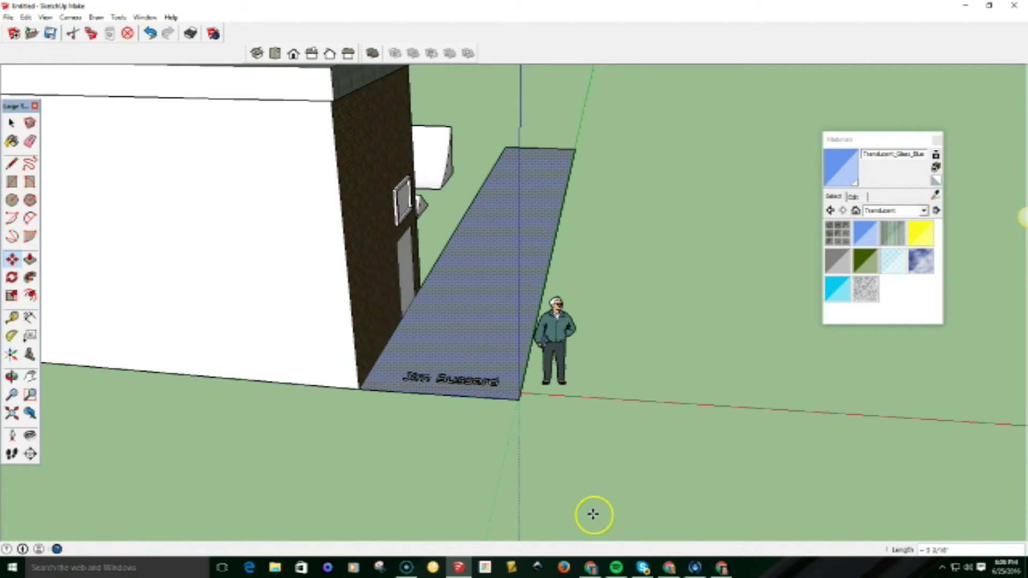
scroll(429, 389, "up", 2)
scroll(429, 389, "up", 6)
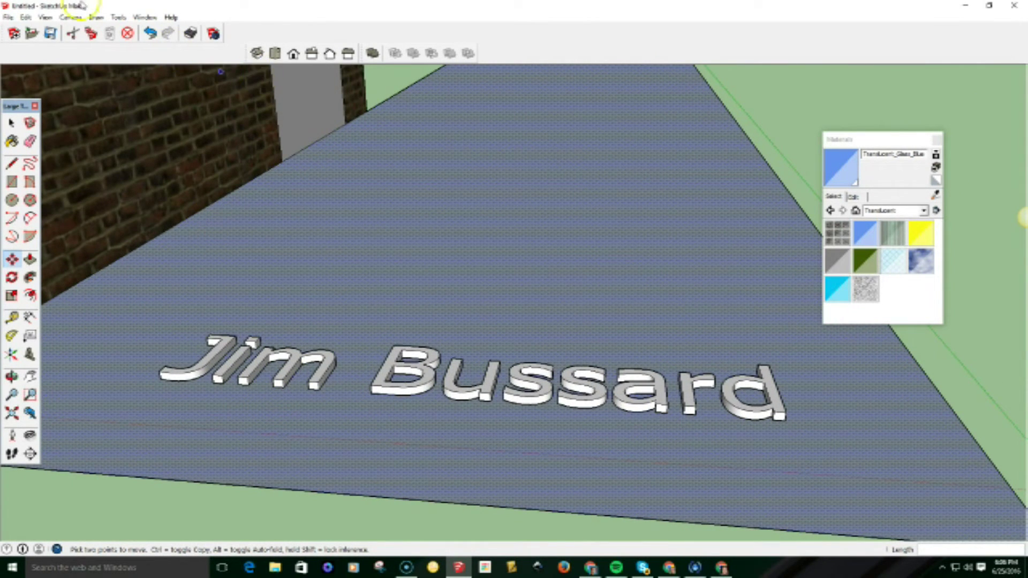
left_click(6, 17)
left_click(24, 18)
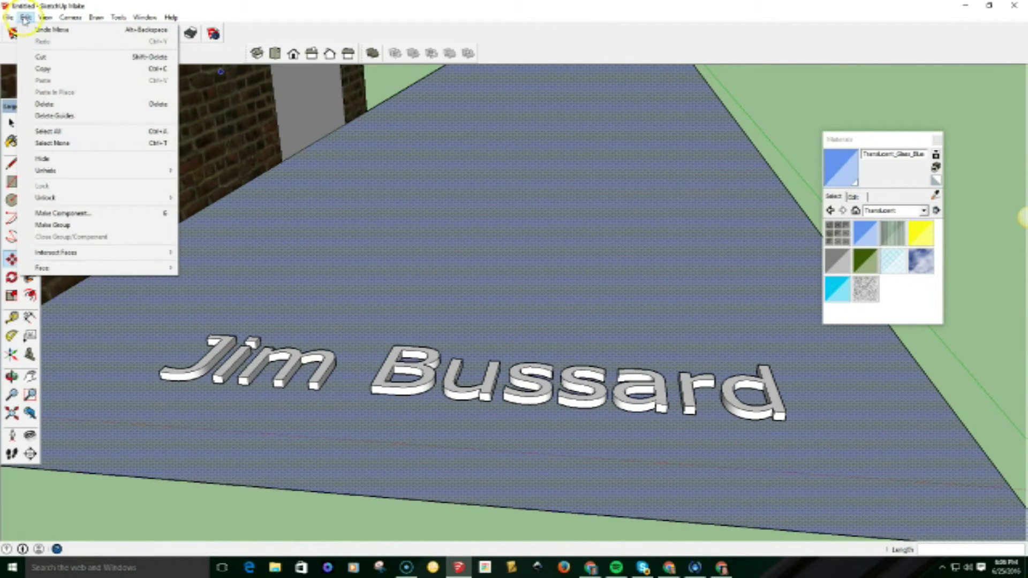
mouse_move(37, 20)
mouse_move(82, 187)
left_click(174, 188)
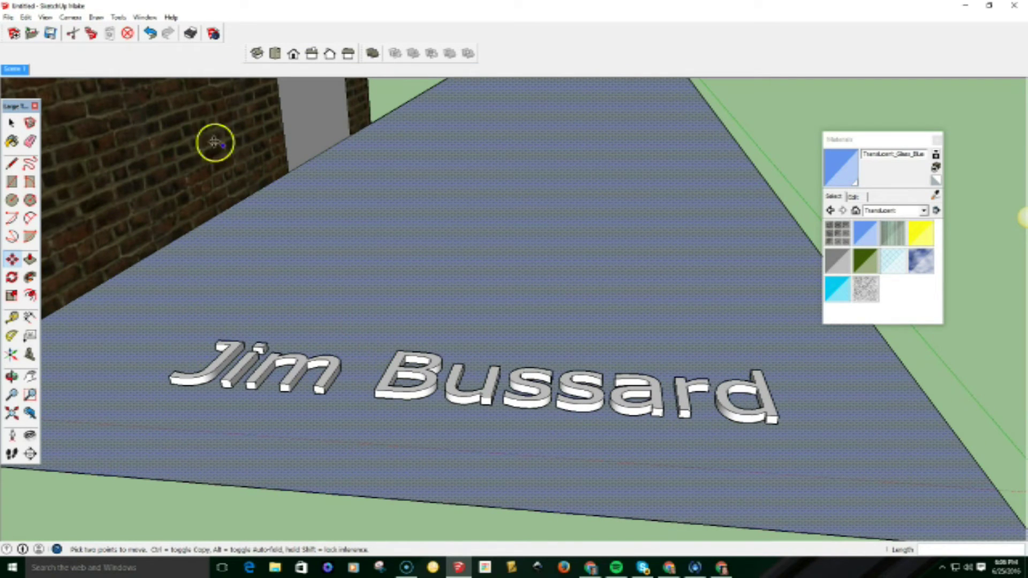
Add an animation scene with an angled overview of the brick front, glass side, column, both ramps and path
scroll(467, 356, "down", 10)
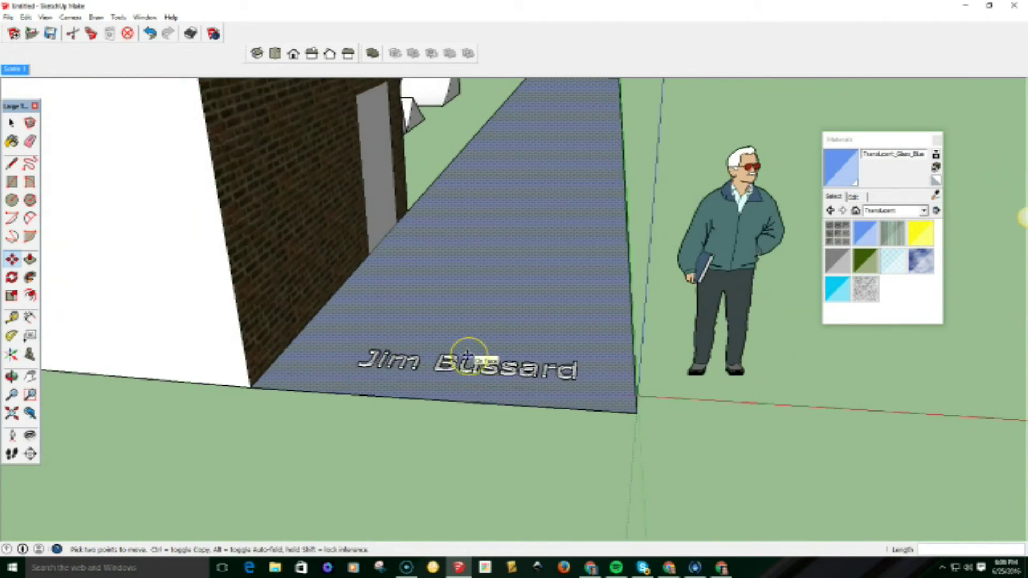
middle_click_drag(598, 234, 102, 319)
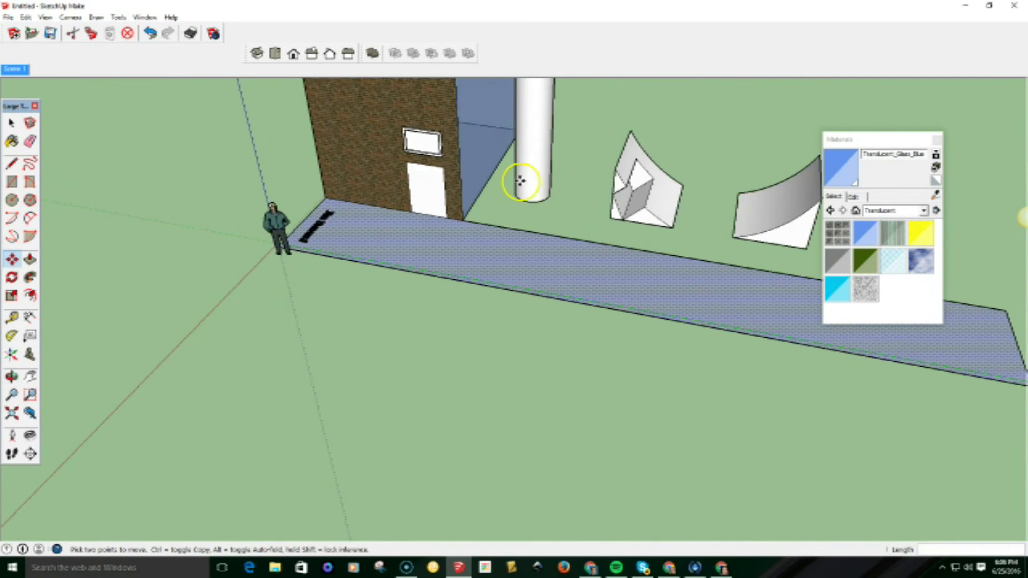
scroll(527, 174, "down", 5)
scroll(517, 88, "up", 6)
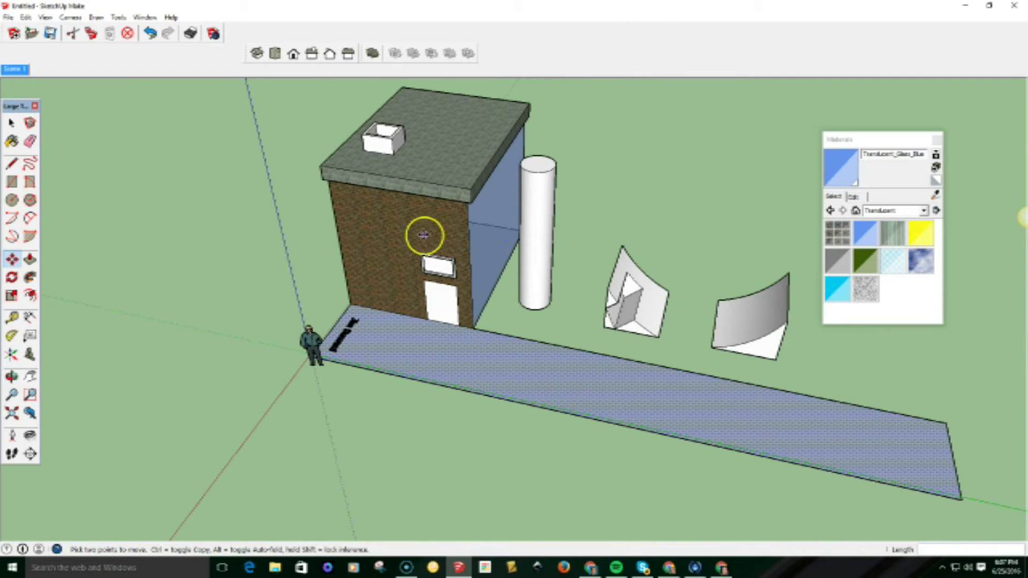
middle_click_drag(757, 318, 615, 275)
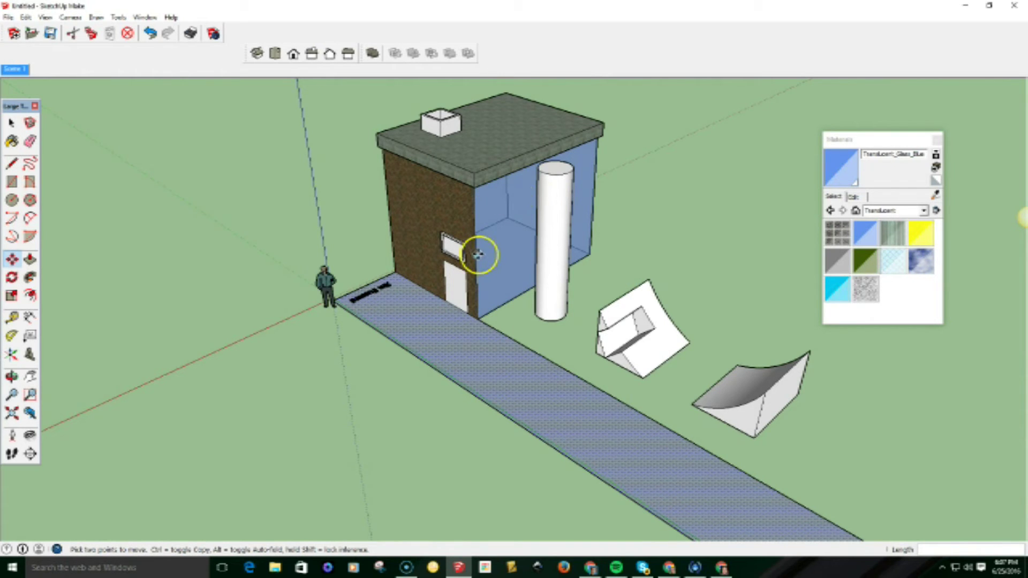
middle_click_drag(451, 340, 404, 184)
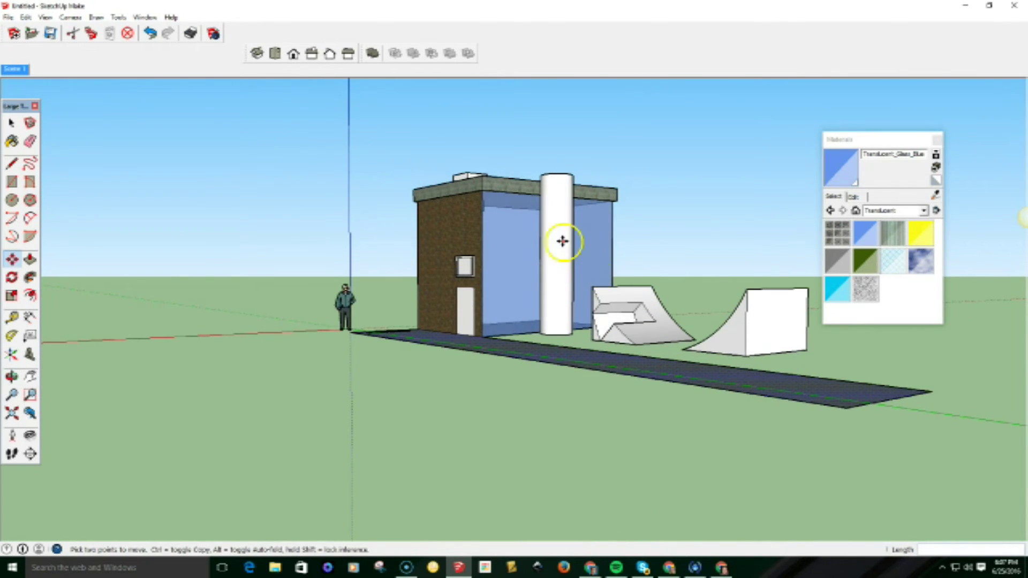
scroll(562, 241, "down", 5)
middle_click_drag(555, 165, 283, 318)
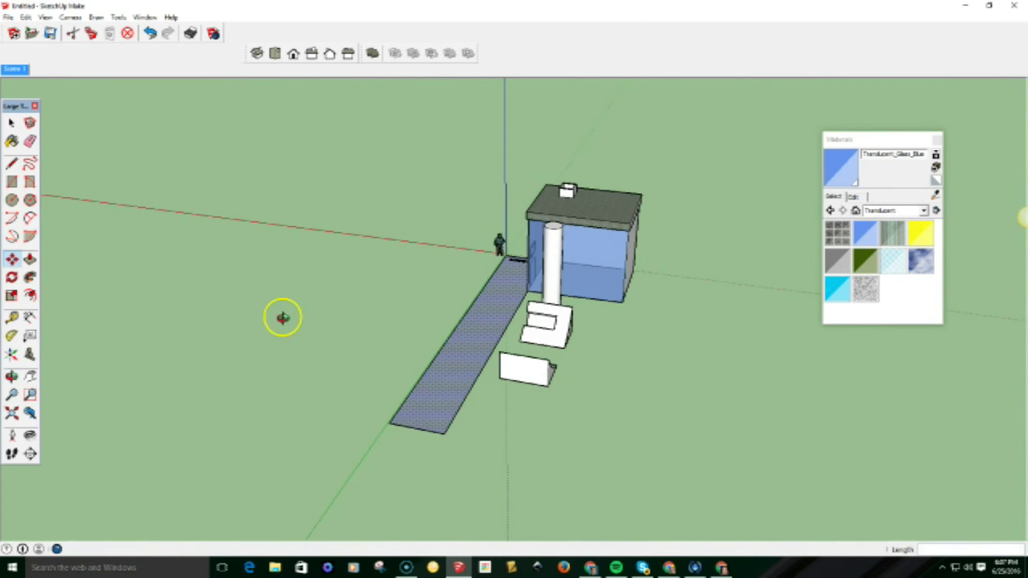
middle_click_drag(425, 268, 721, 250)
scroll(469, 297, "up", 5)
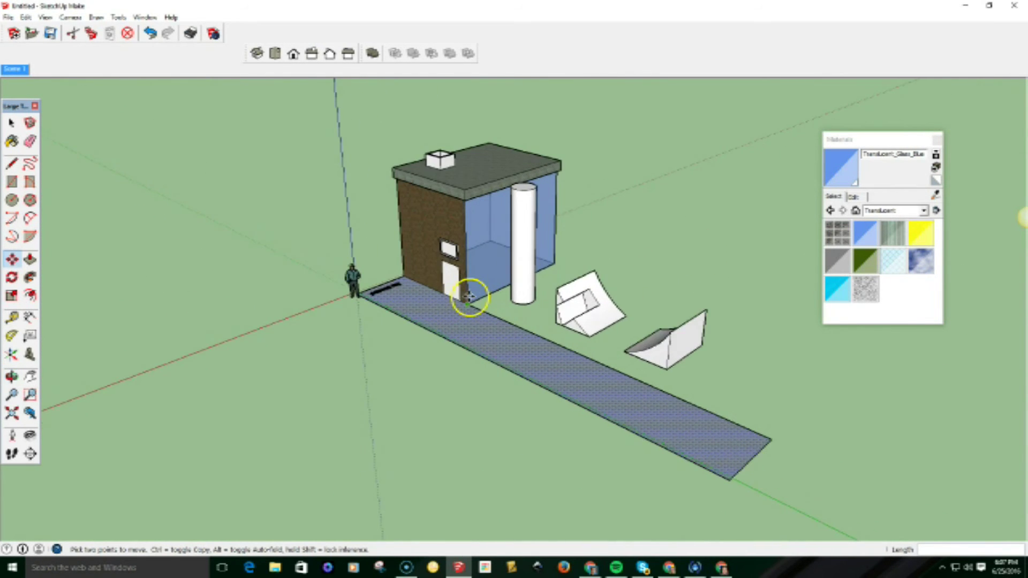
scroll(469, 296, "up", 2)
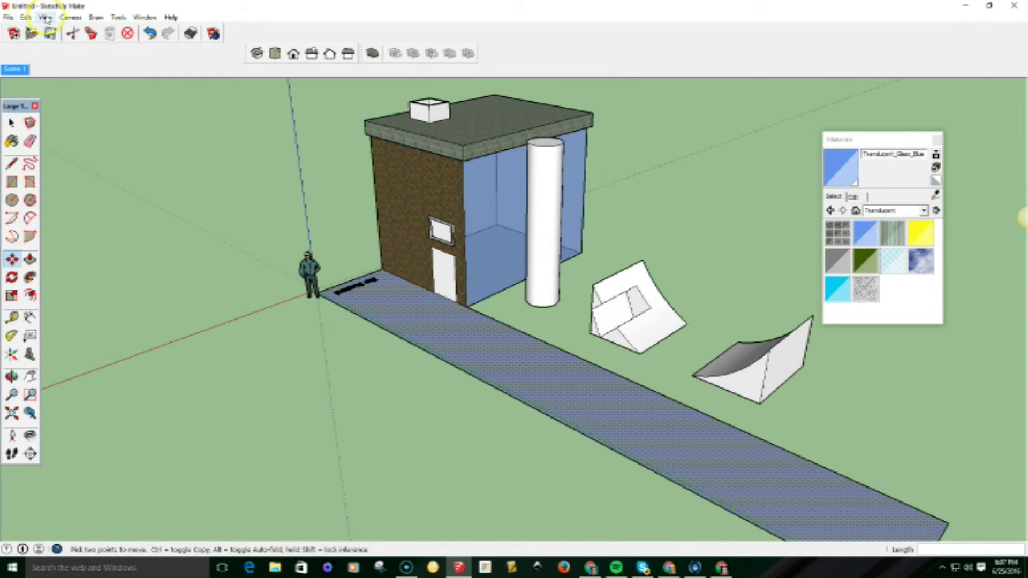
left_click(45, 18)
mouse_move(70, 185)
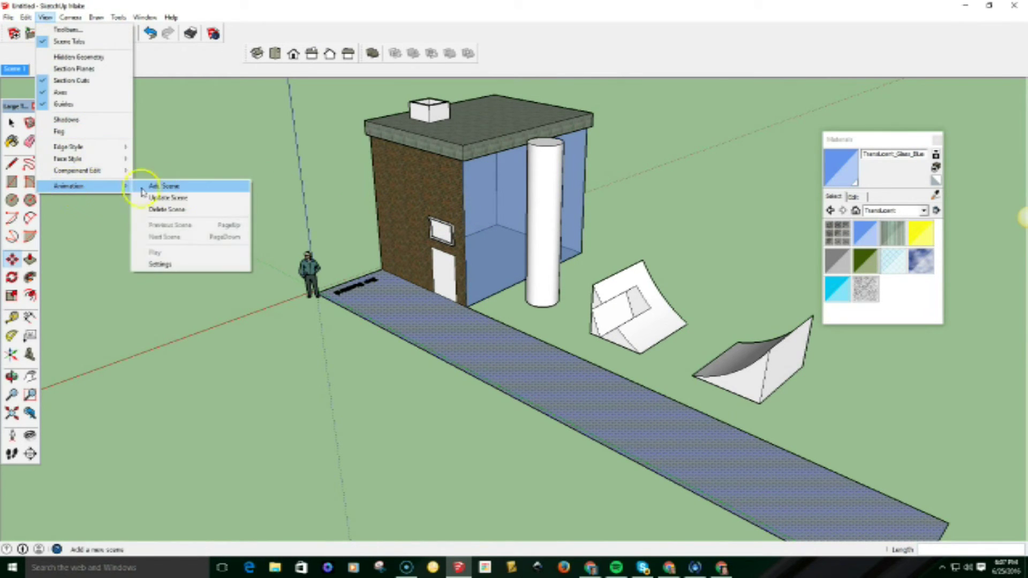
left_click(184, 187)
Add another animation scene viewing the building's glass side and plain white wall, with the ramps and path stretching away from it
middle_click_drag(667, 222, 321, 261)
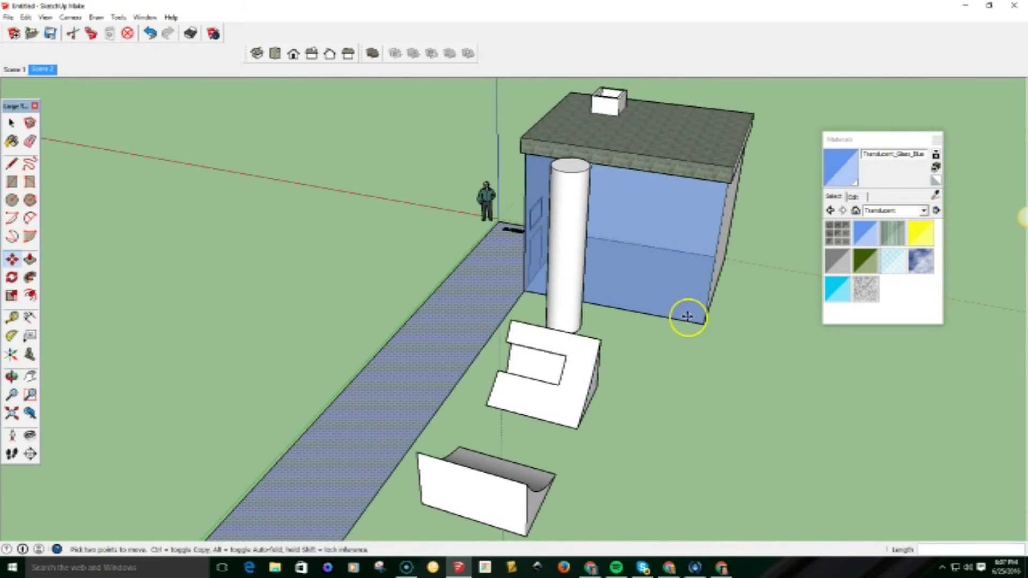
middle_click_drag(688, 312, 579, 257)
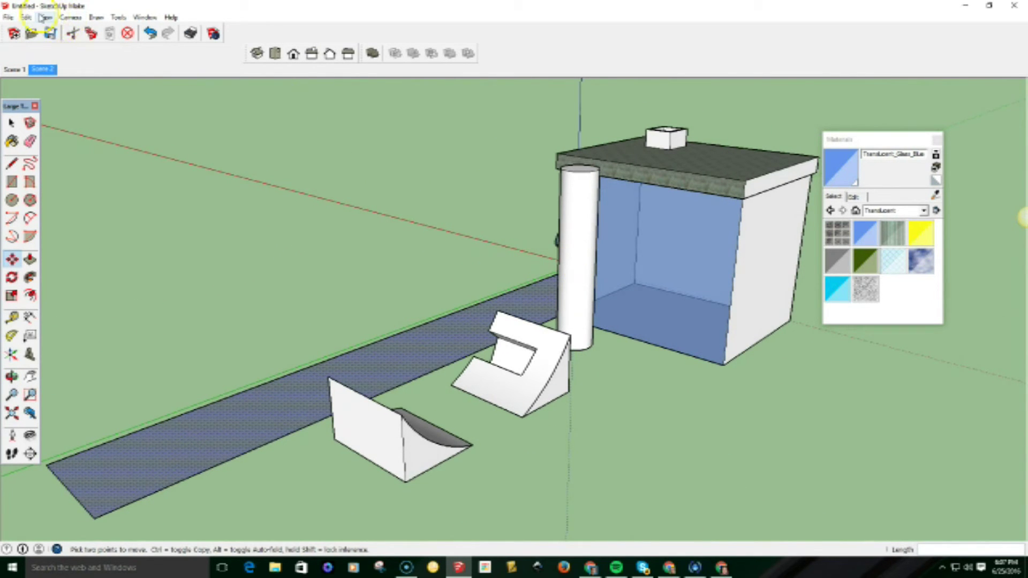
left_click(43, 17)
mouse_move(118, 187)
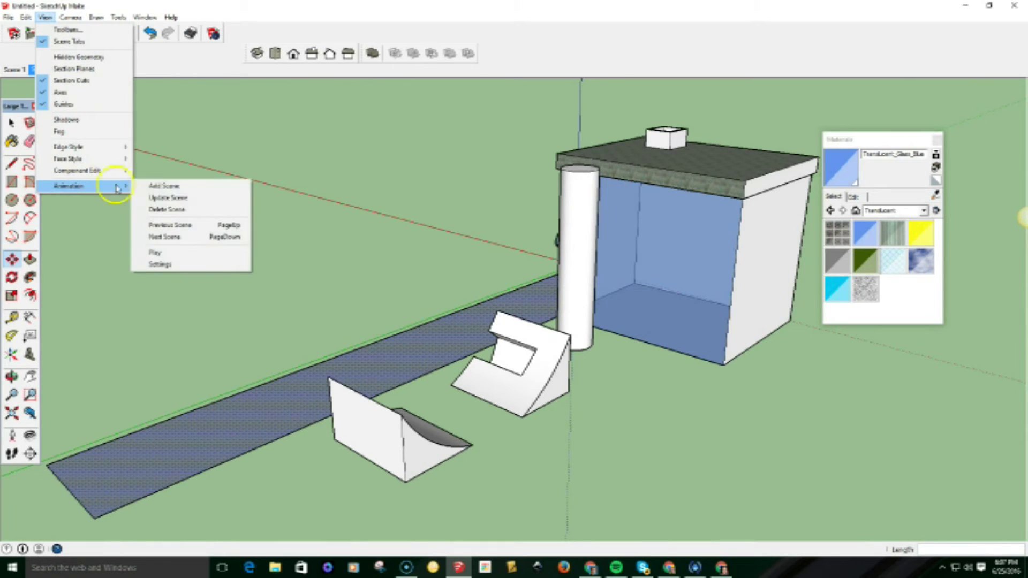
left_click(170, 188)
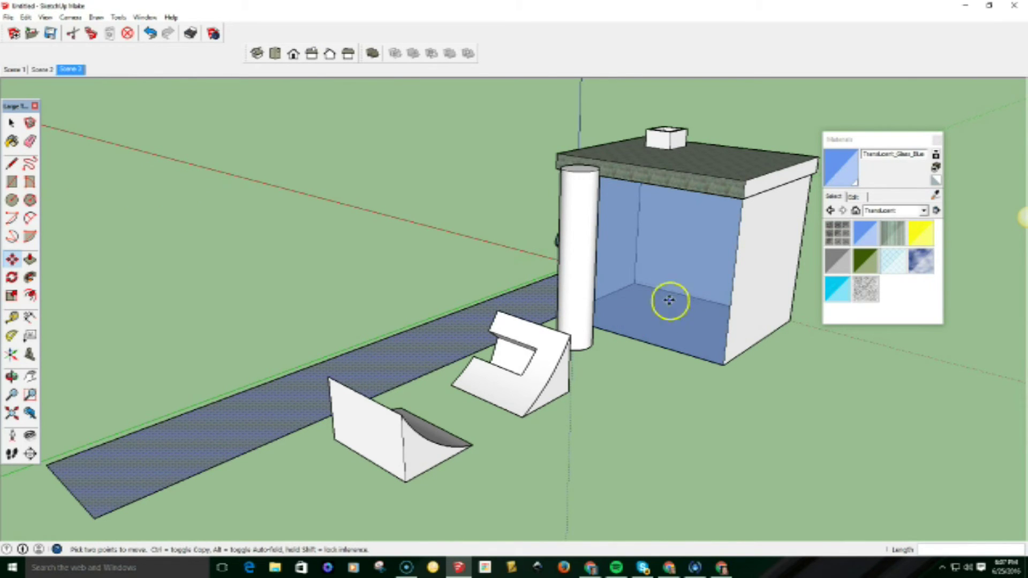
Export the scene animation as an H.264 MP4 video named "Sketchup Tutorial" to the Desktop
left_click(9, 17)
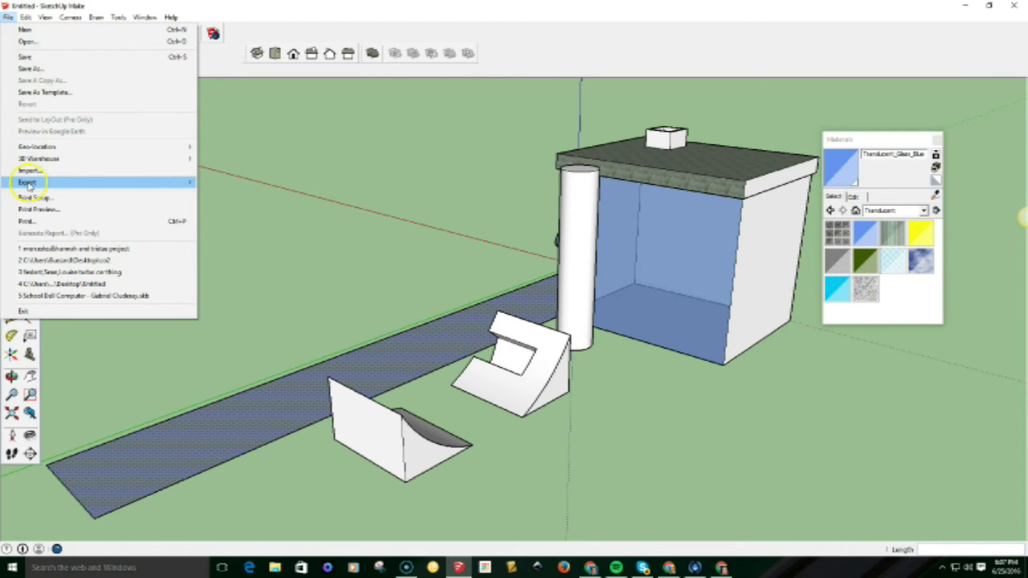
mouse_move(182, 182)
mouse_move(241, 219)
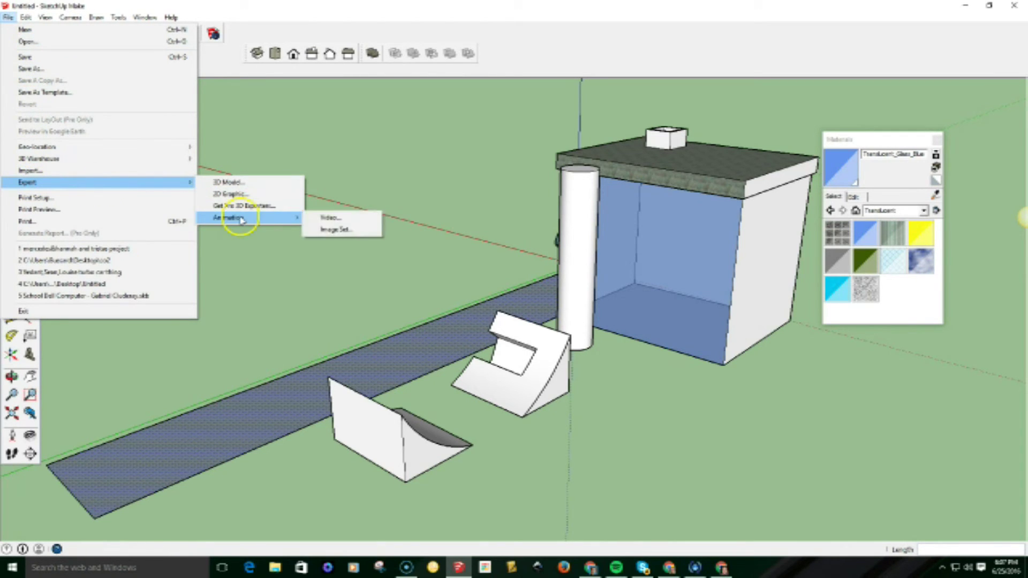
left_click(346, 220)
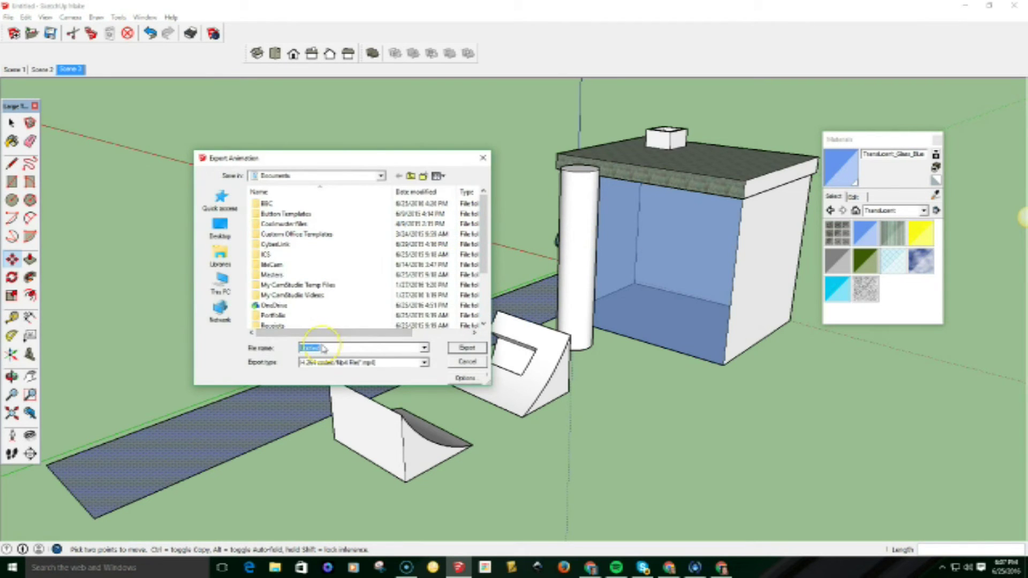
type("Sketch")
type("up 1")
left_click(230, 235)
left_click(465, 348)
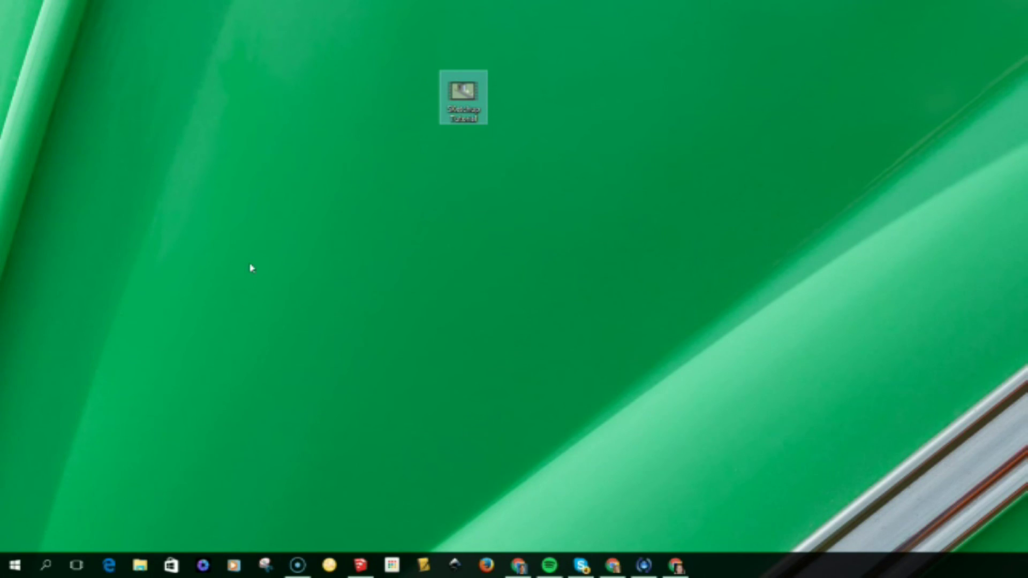
Play the exported Sketchup Tutorial video from the desktop in Movies & TV and reposition the player window
double_click(464, 96)
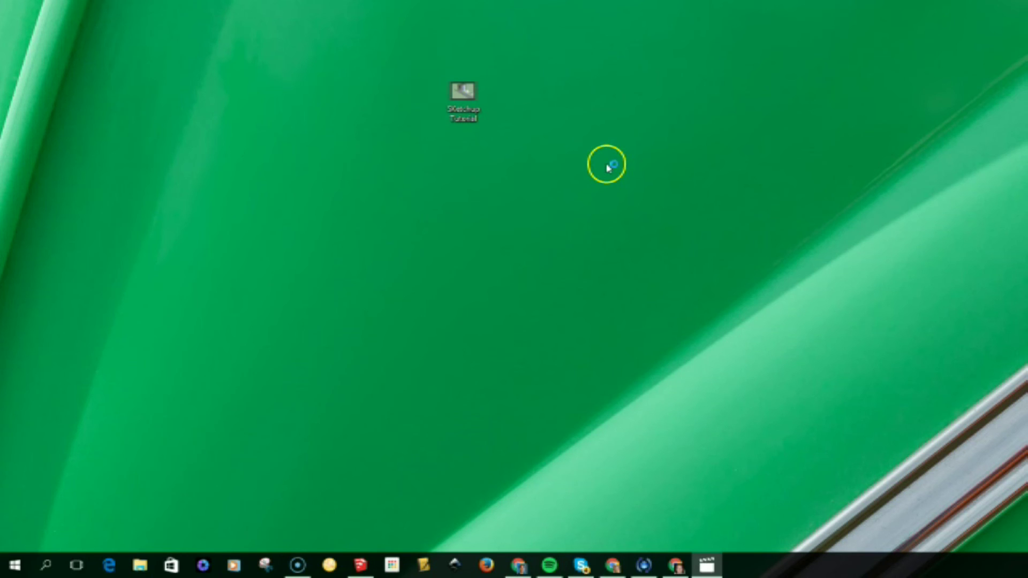
left_click_drag(1027, 1, 632, 7)
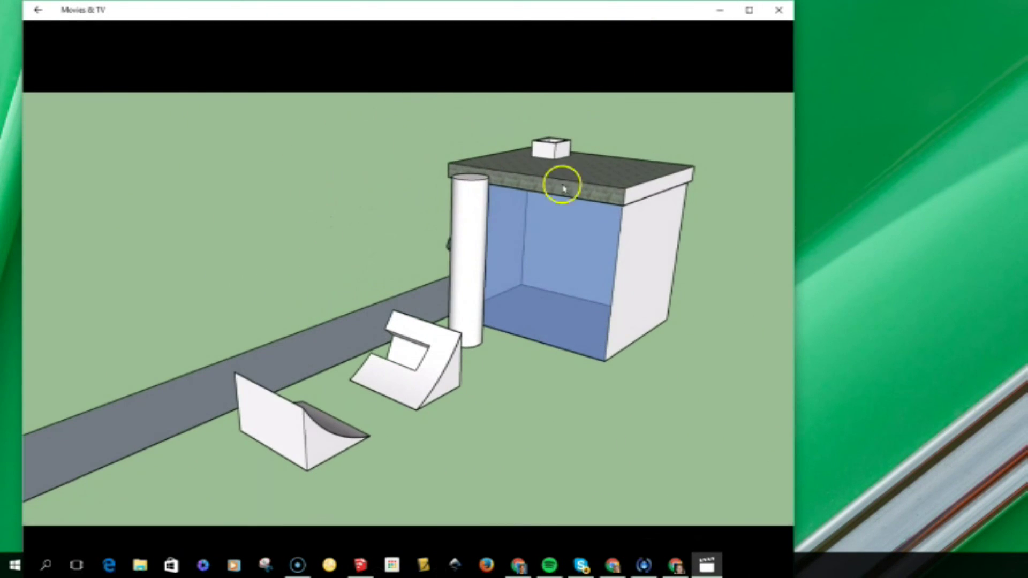
left_click_drag(555, 16, 638, 13)
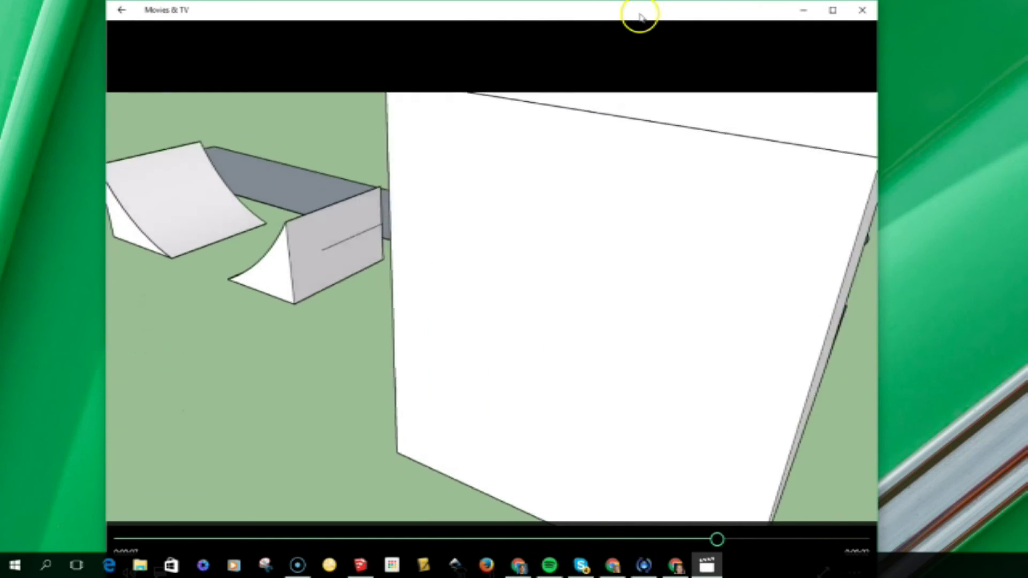